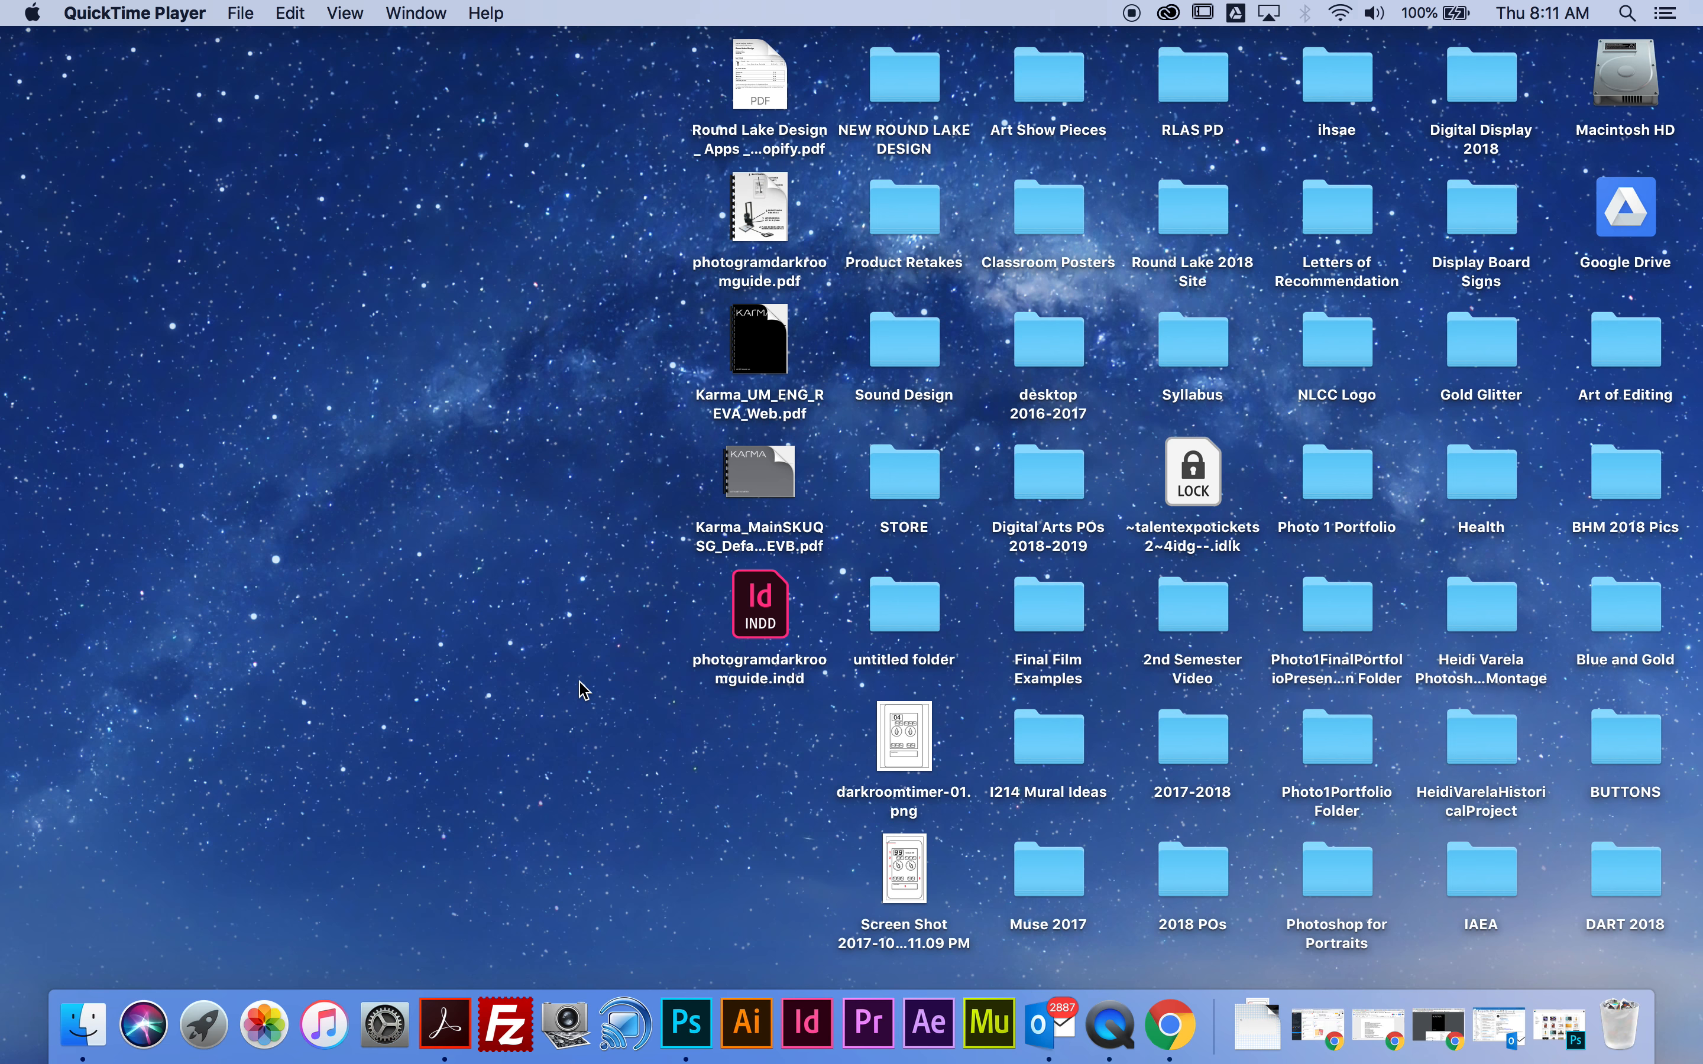
Switch to Image Capture, run an overview scan with the HP Scanjet G4050, and enlarge the window.
left_click(566, 1023)
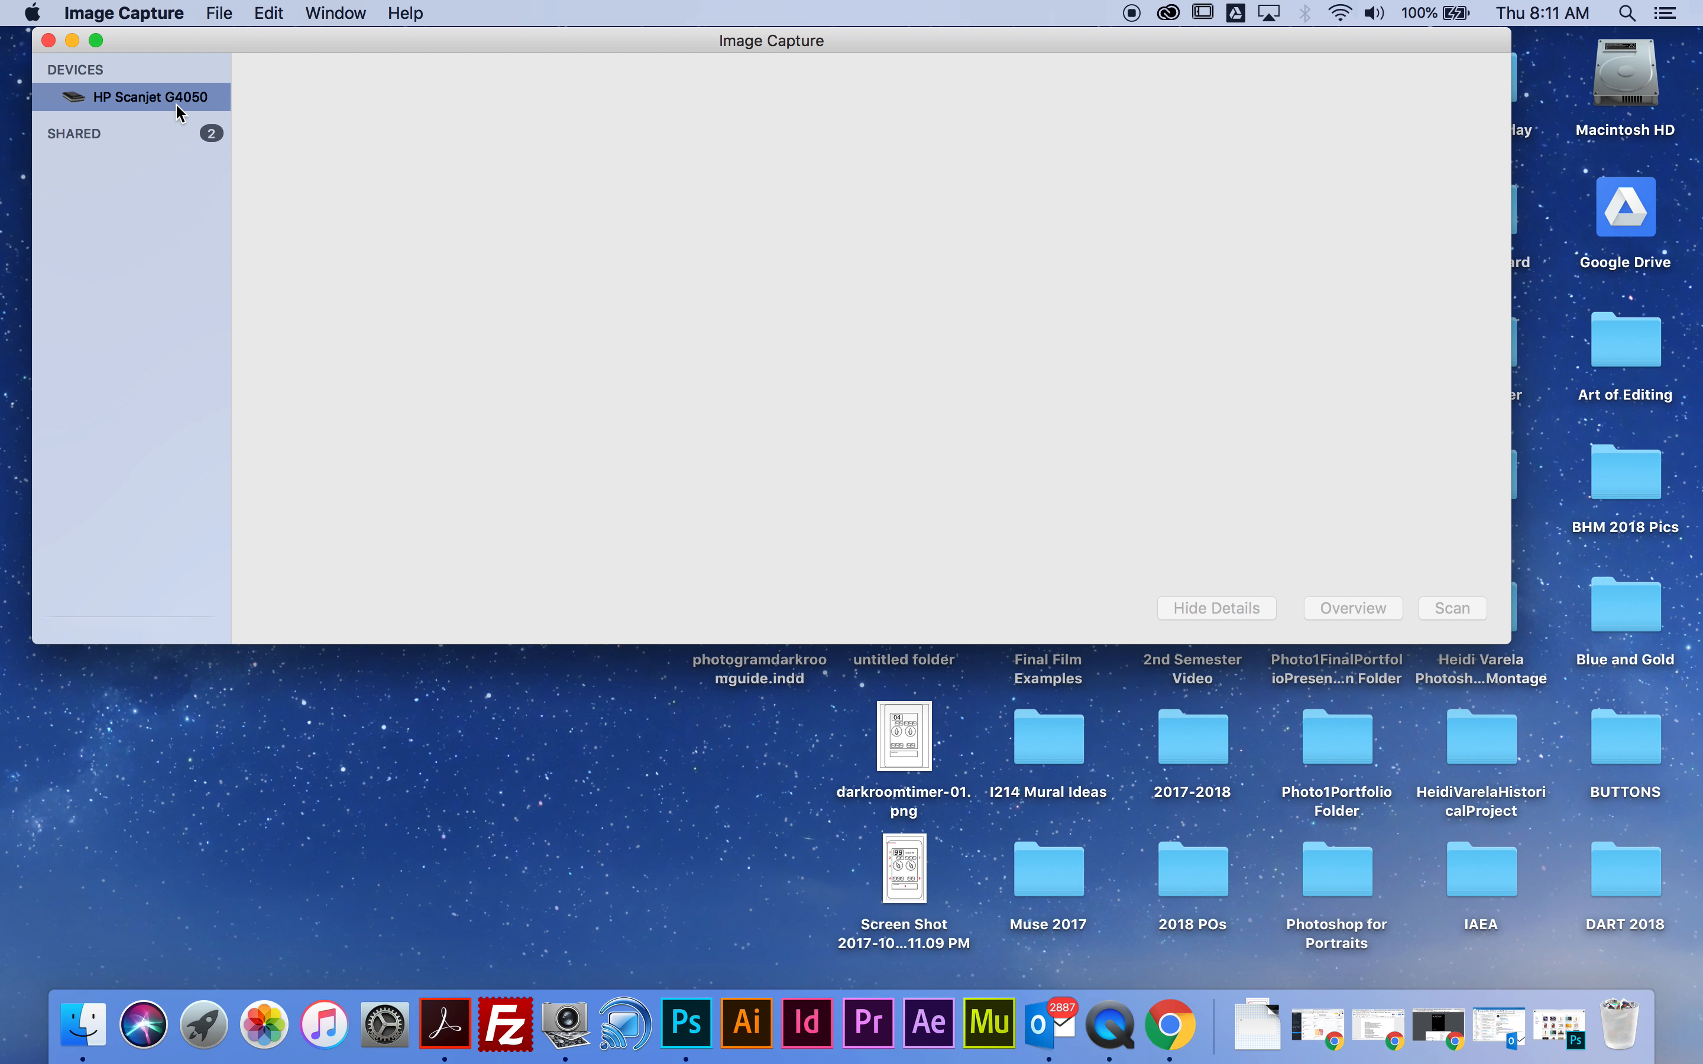
left_click(152, 99)
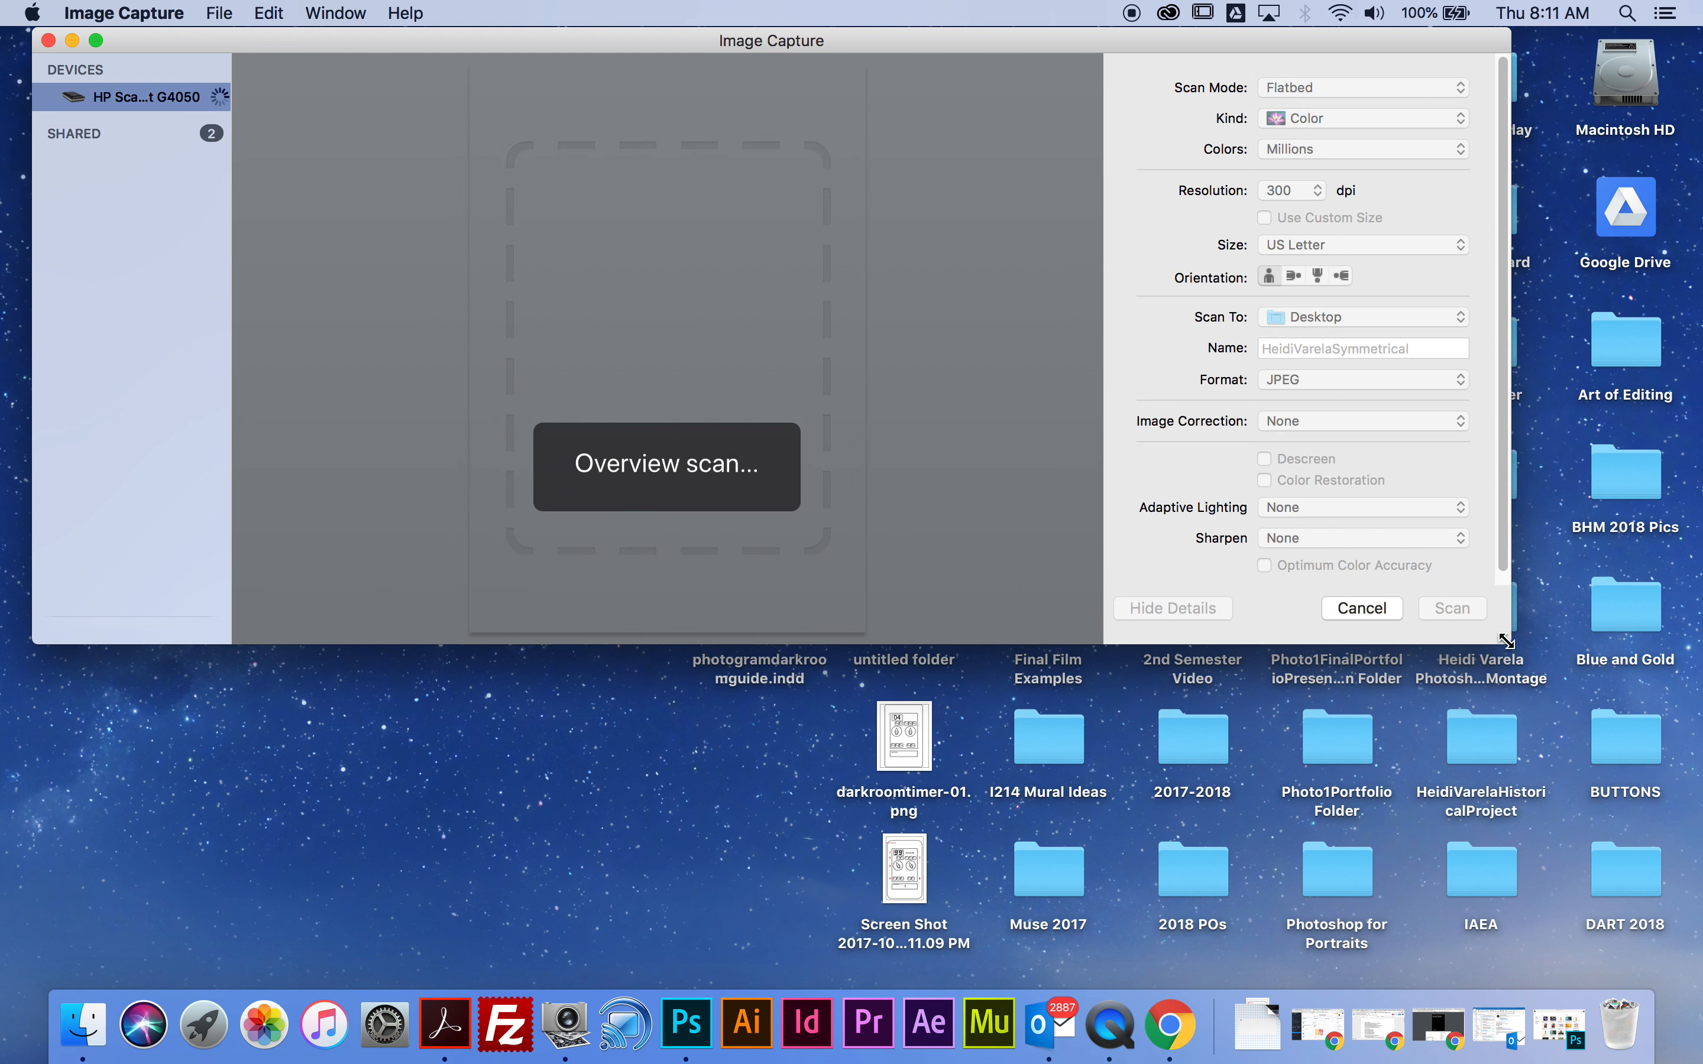
left_click_drag(1510, 640, 1621, 982)
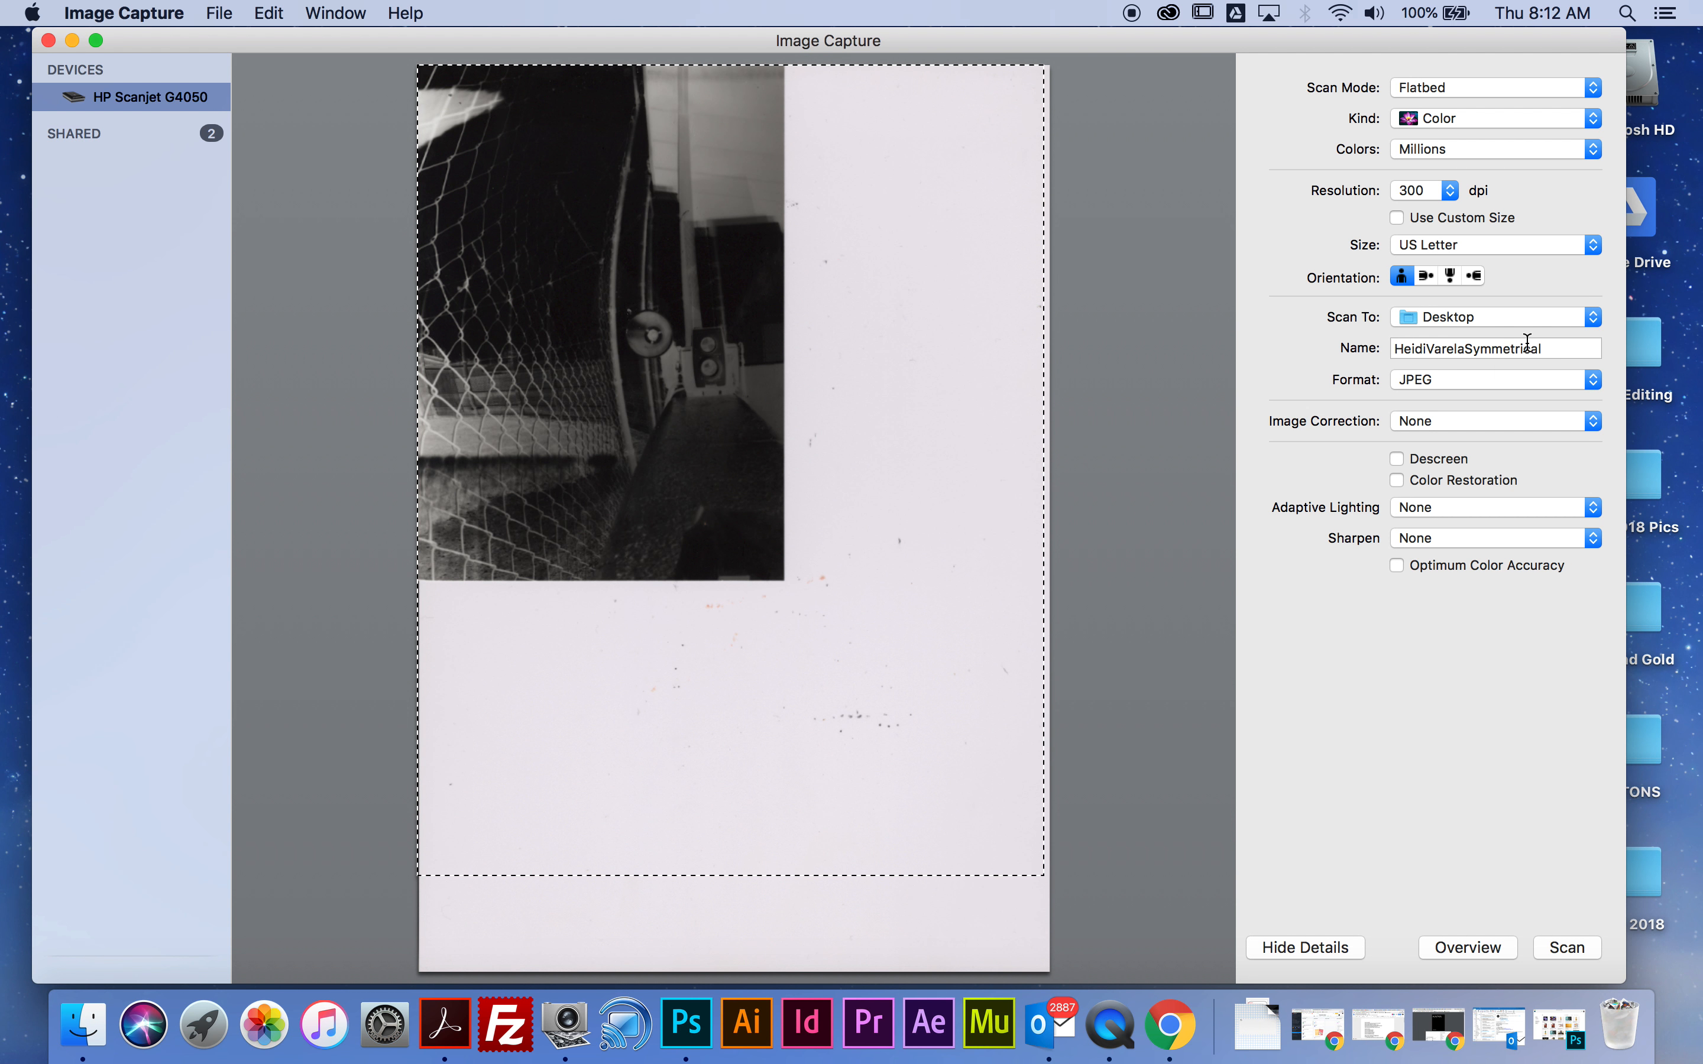
Replace "Symmetrical" in the scan name with "Pinhole1", scan the print, and close the scan results.
left_click_drag(1551, 348, 1469, 345)
type("Pinhole1")
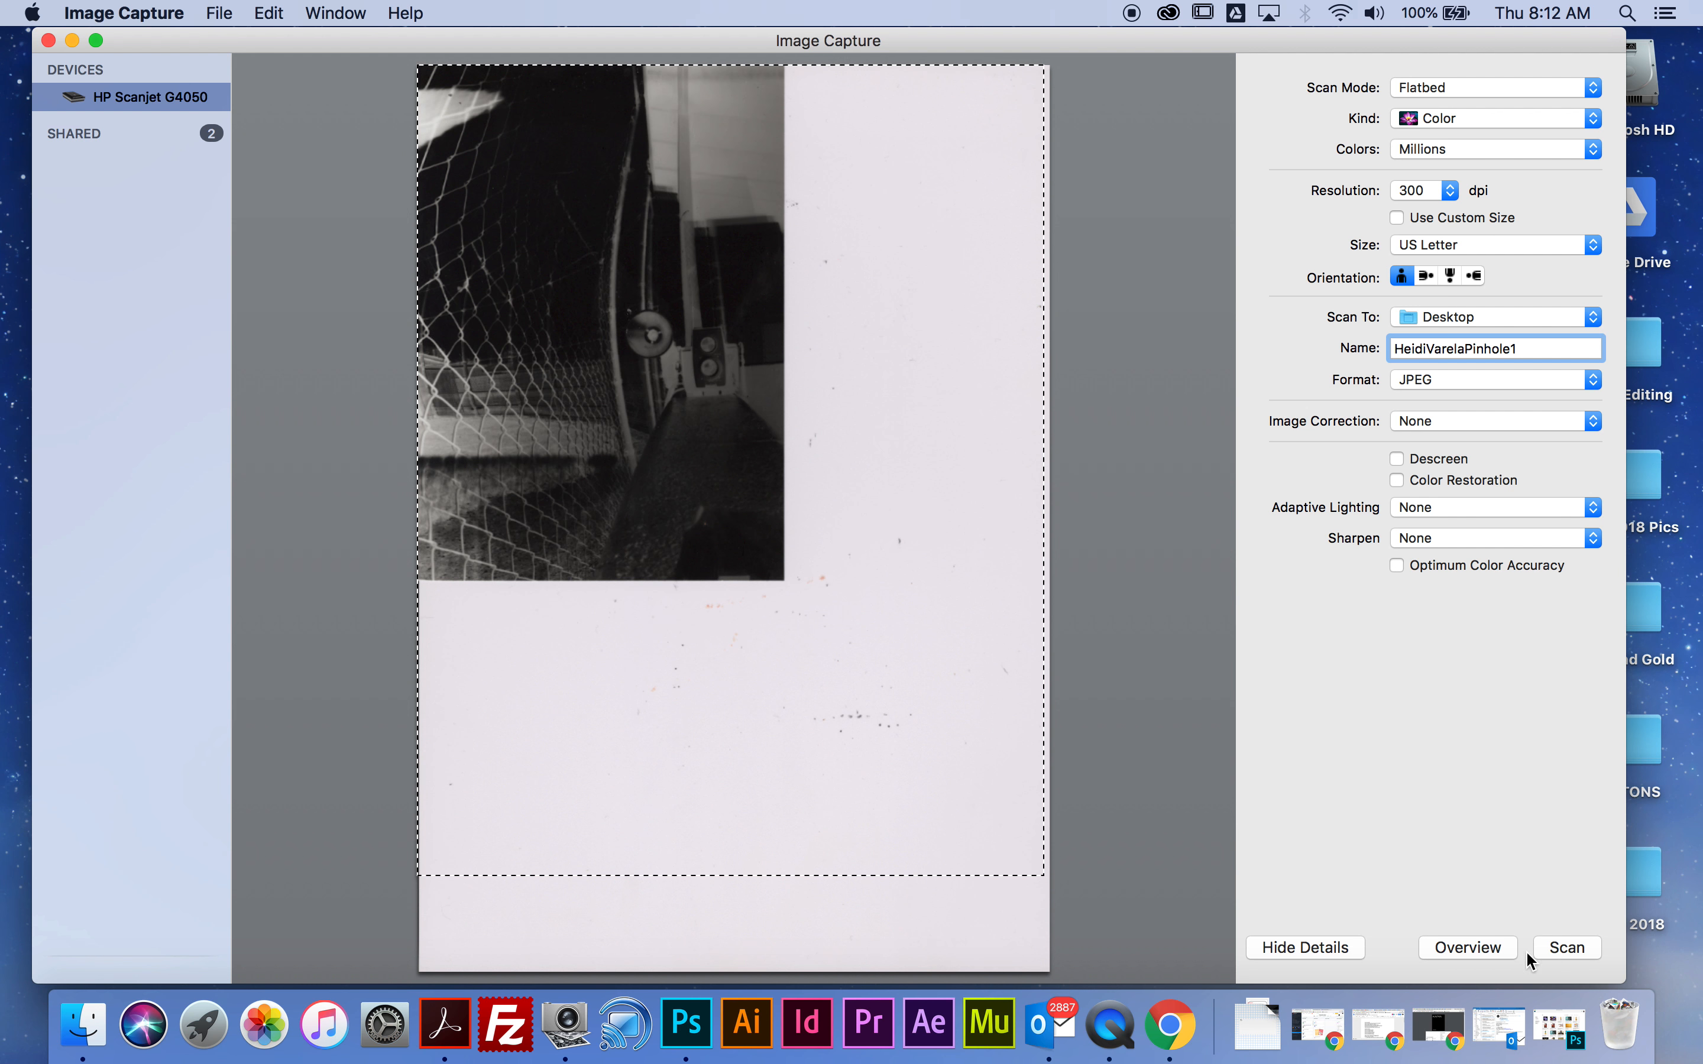
left_click(1569, 949)
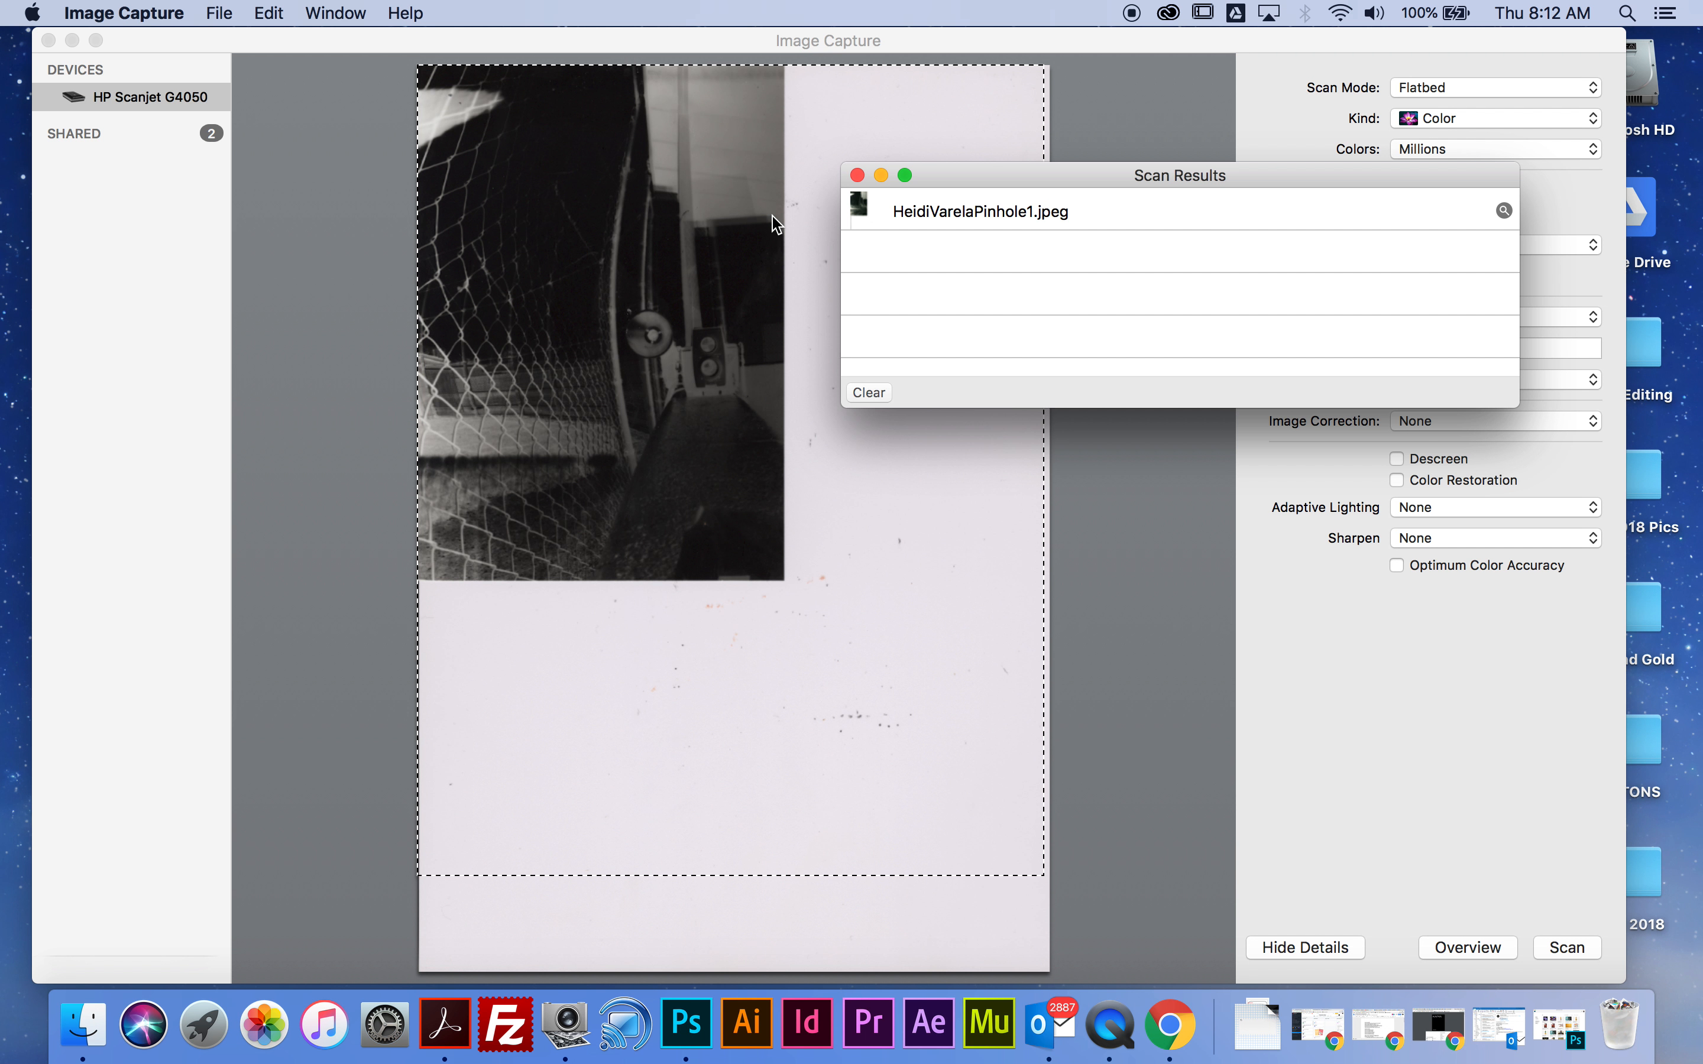
left_click(859, 178)
Switch to Photoshop and open the scanned Pinhole1 JPEG from the Desktop.
left_click(686, 1019)
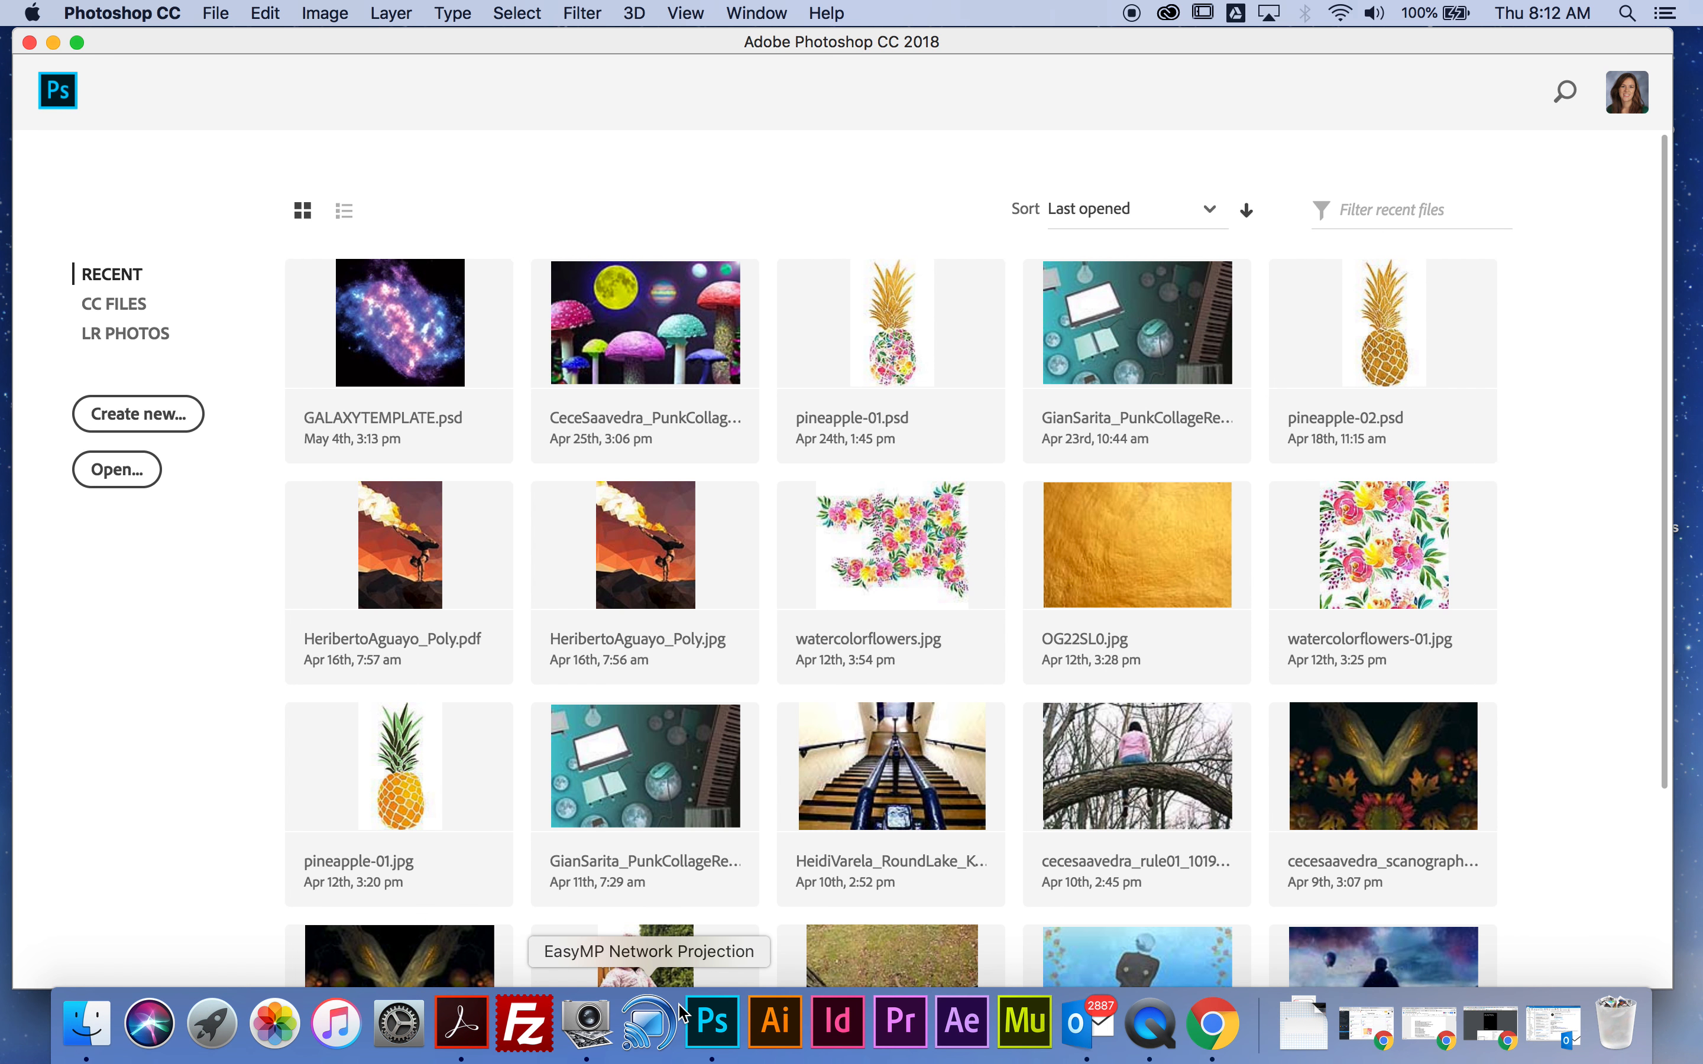
left_click(215, 13)
left_click(234, 64)
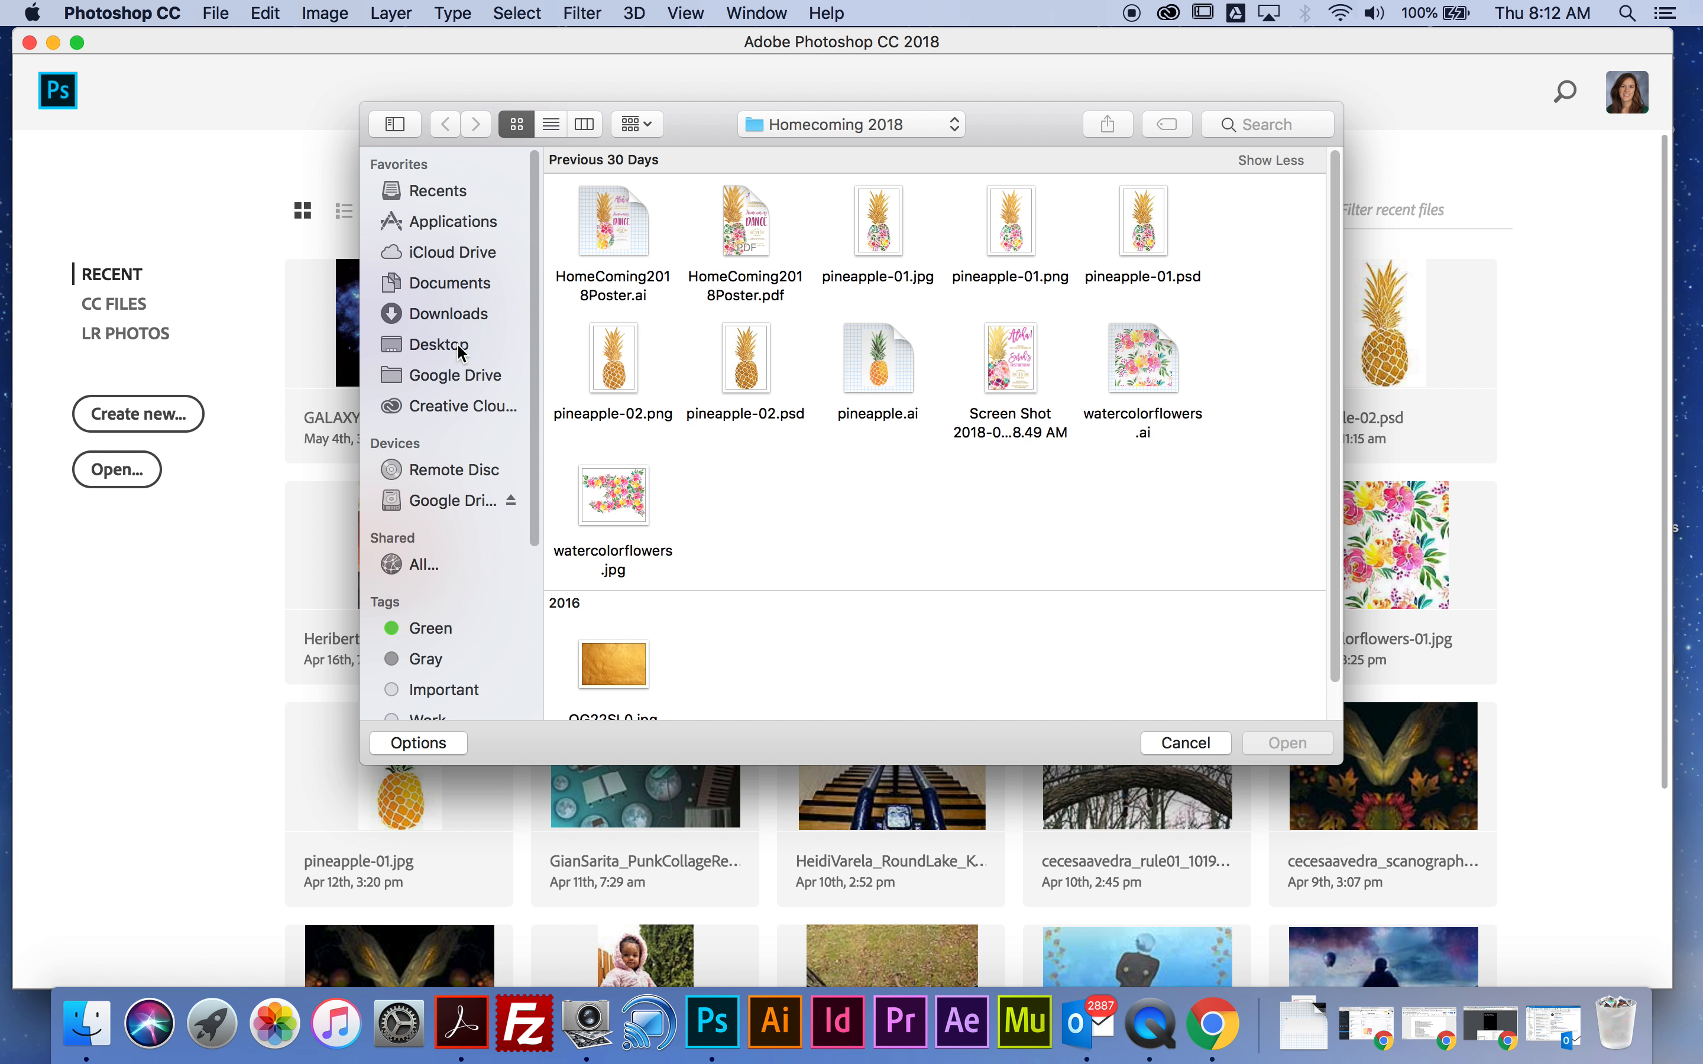
left_click(459, 348)
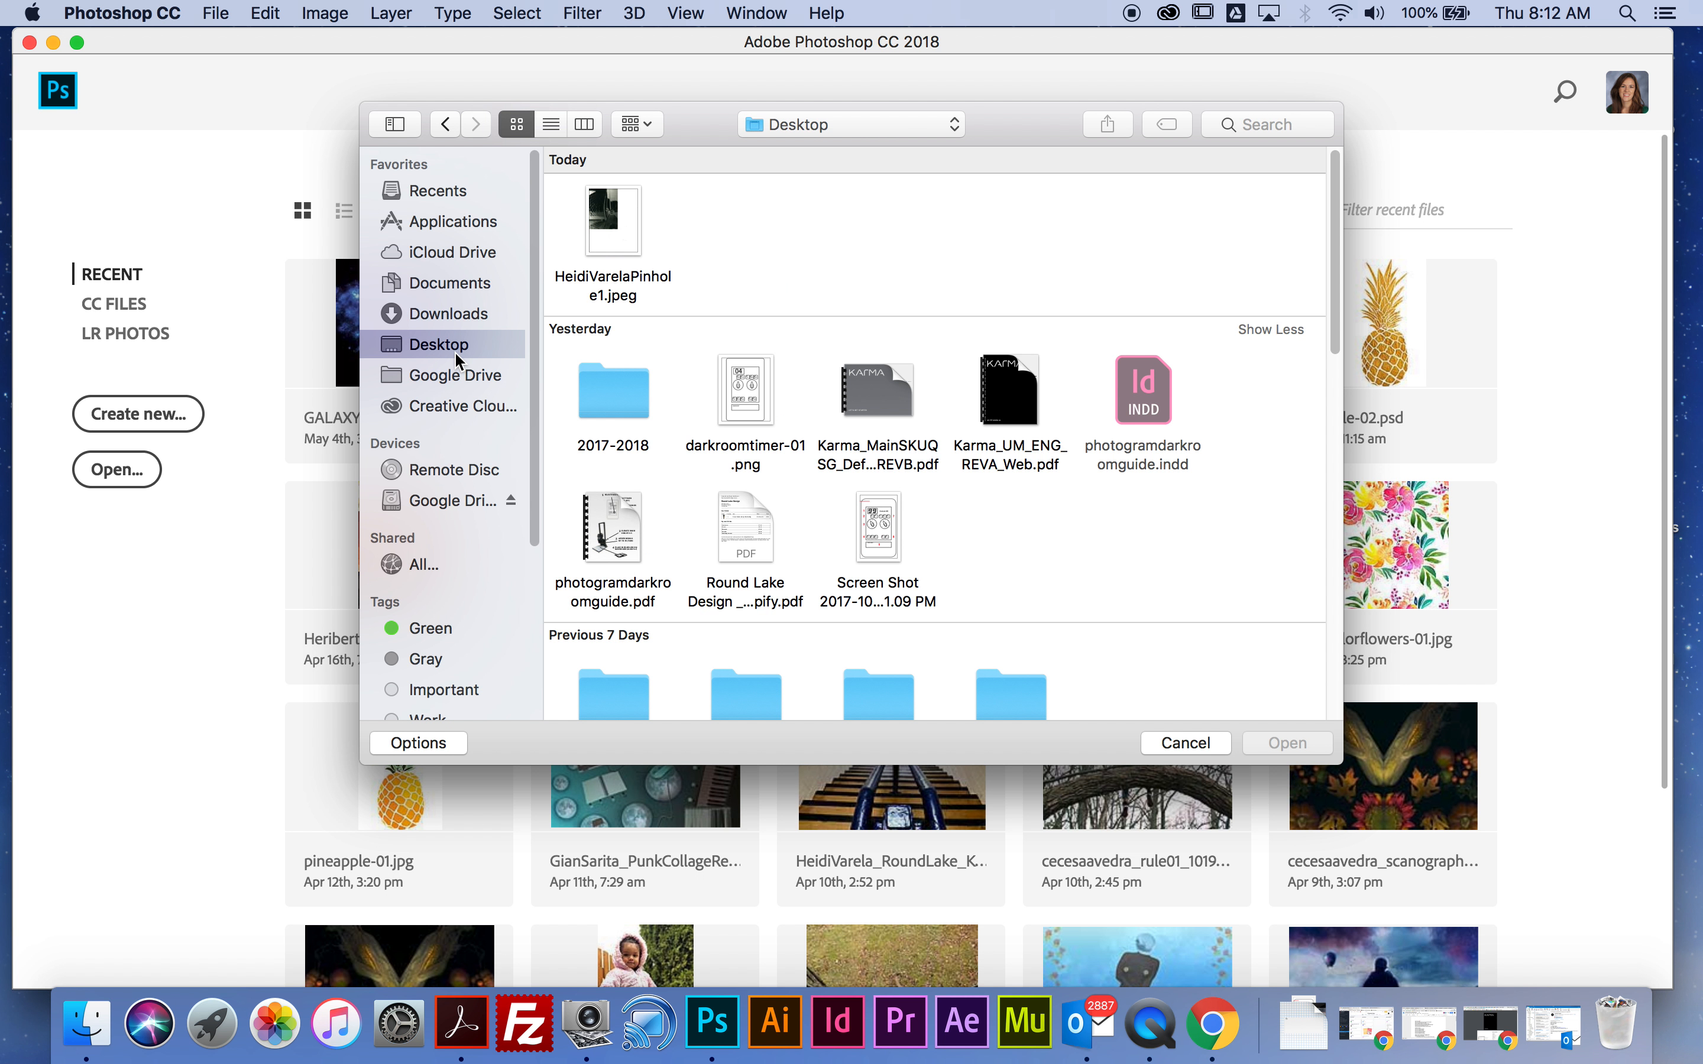
left_click(615, 222)
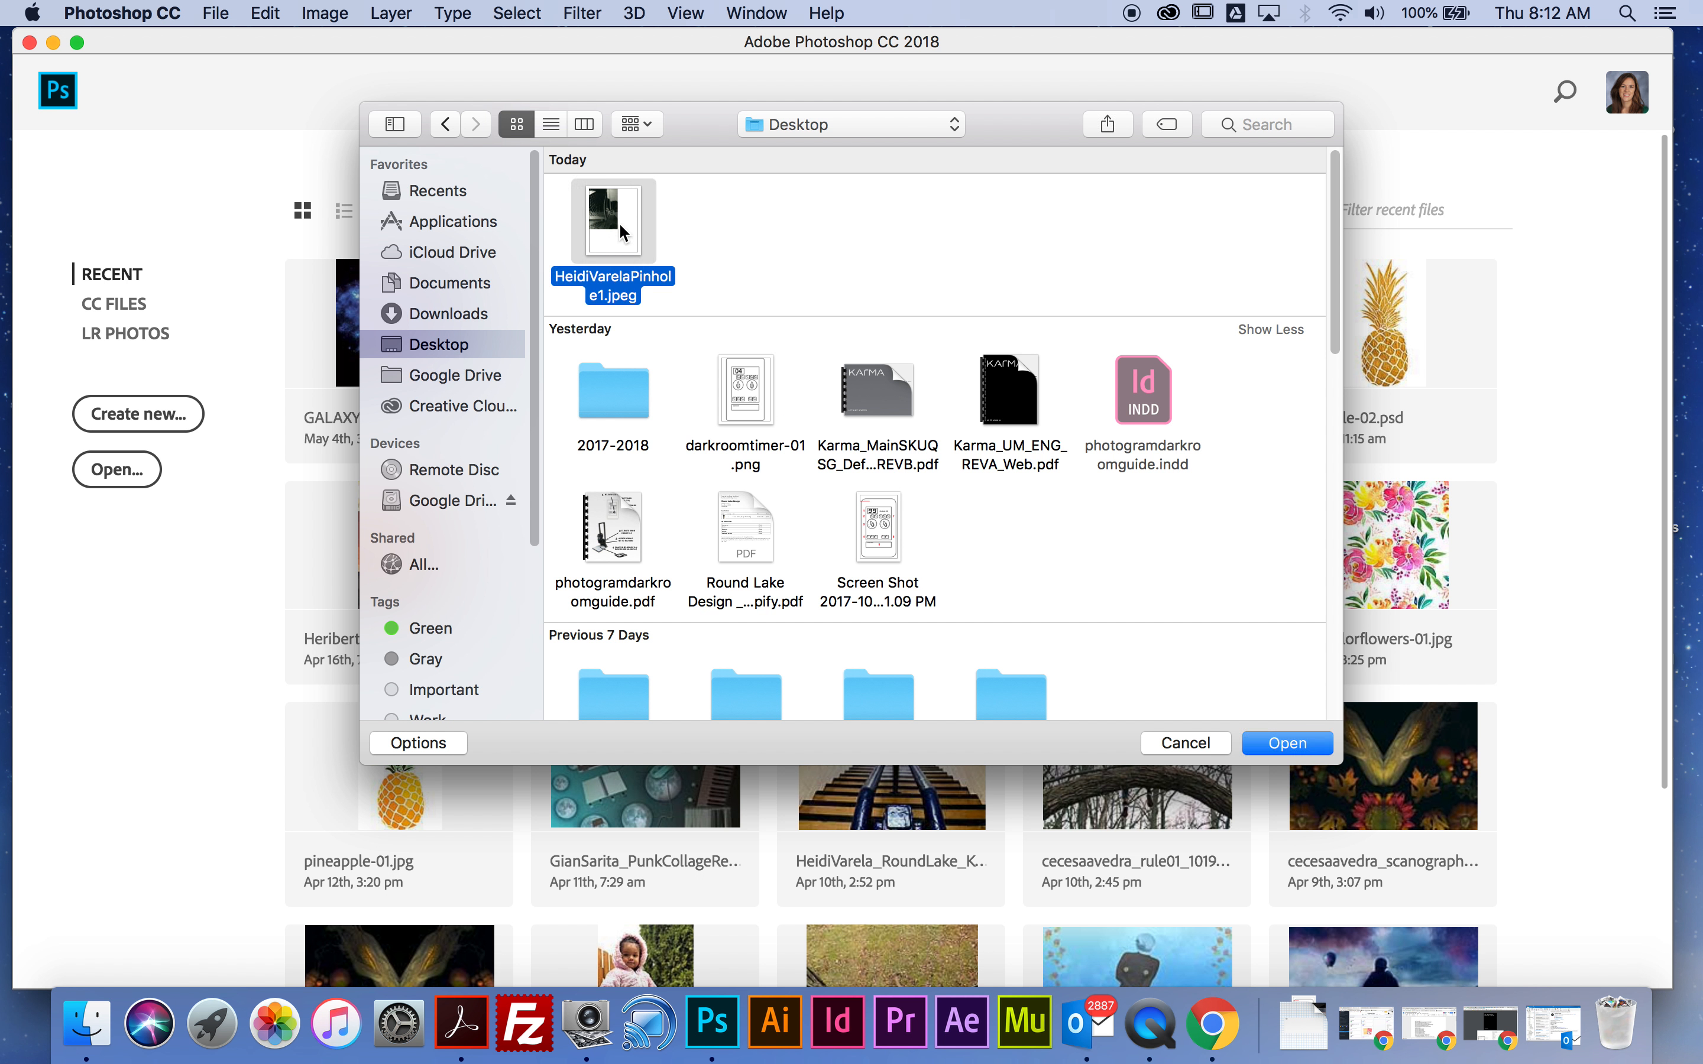
left_click(1295, 746)
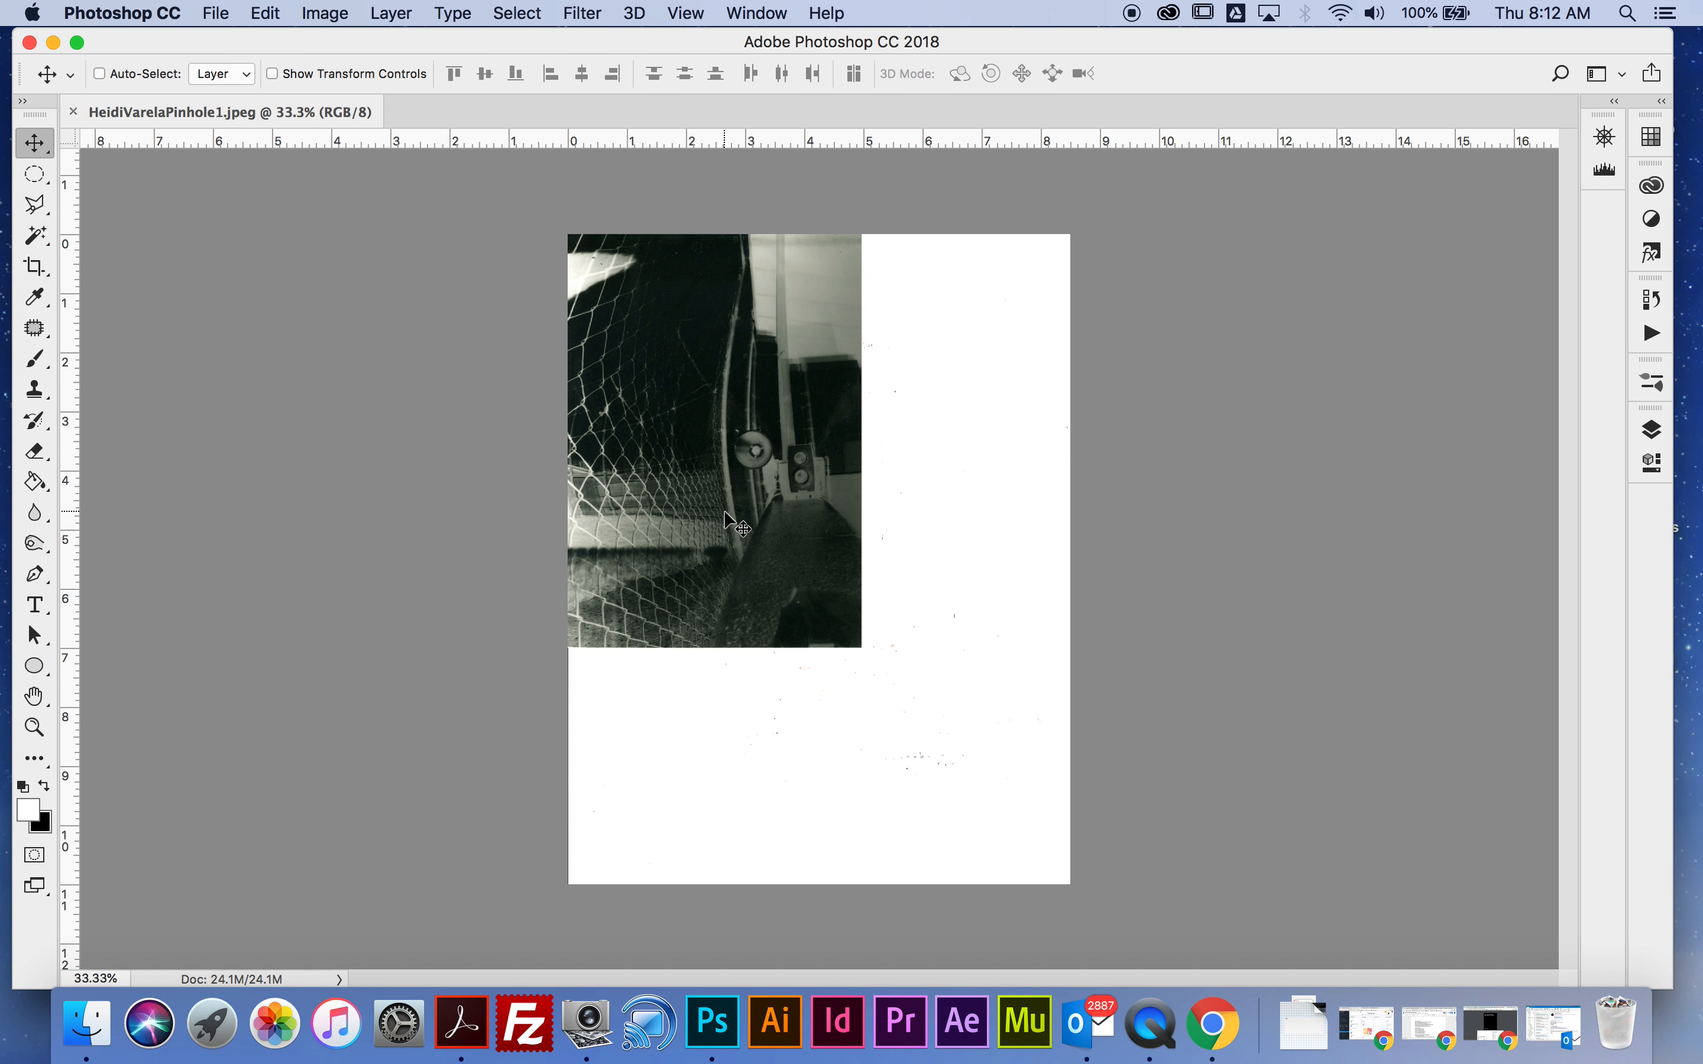
Set the Crop tool's size to 5 in wide by 7 in high.
left_click(33, 269)
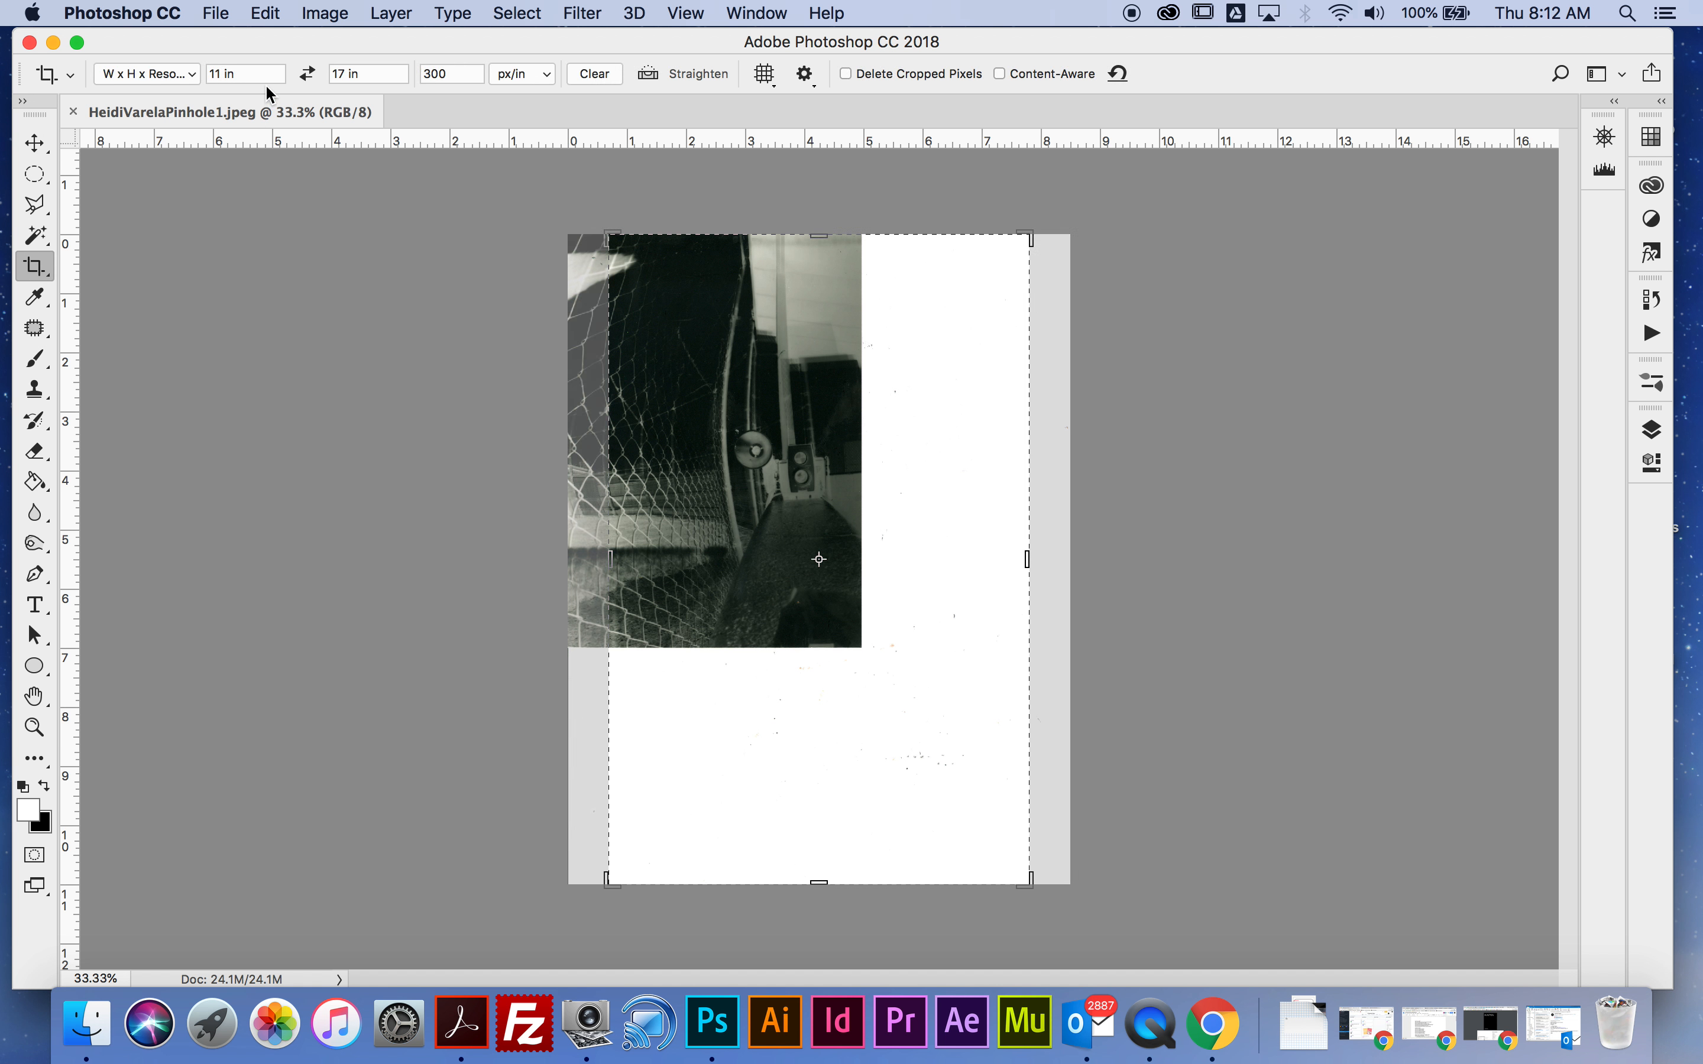
left_click(247, 74)
left_click_drag(247, 74, 198, 76)
type("7")
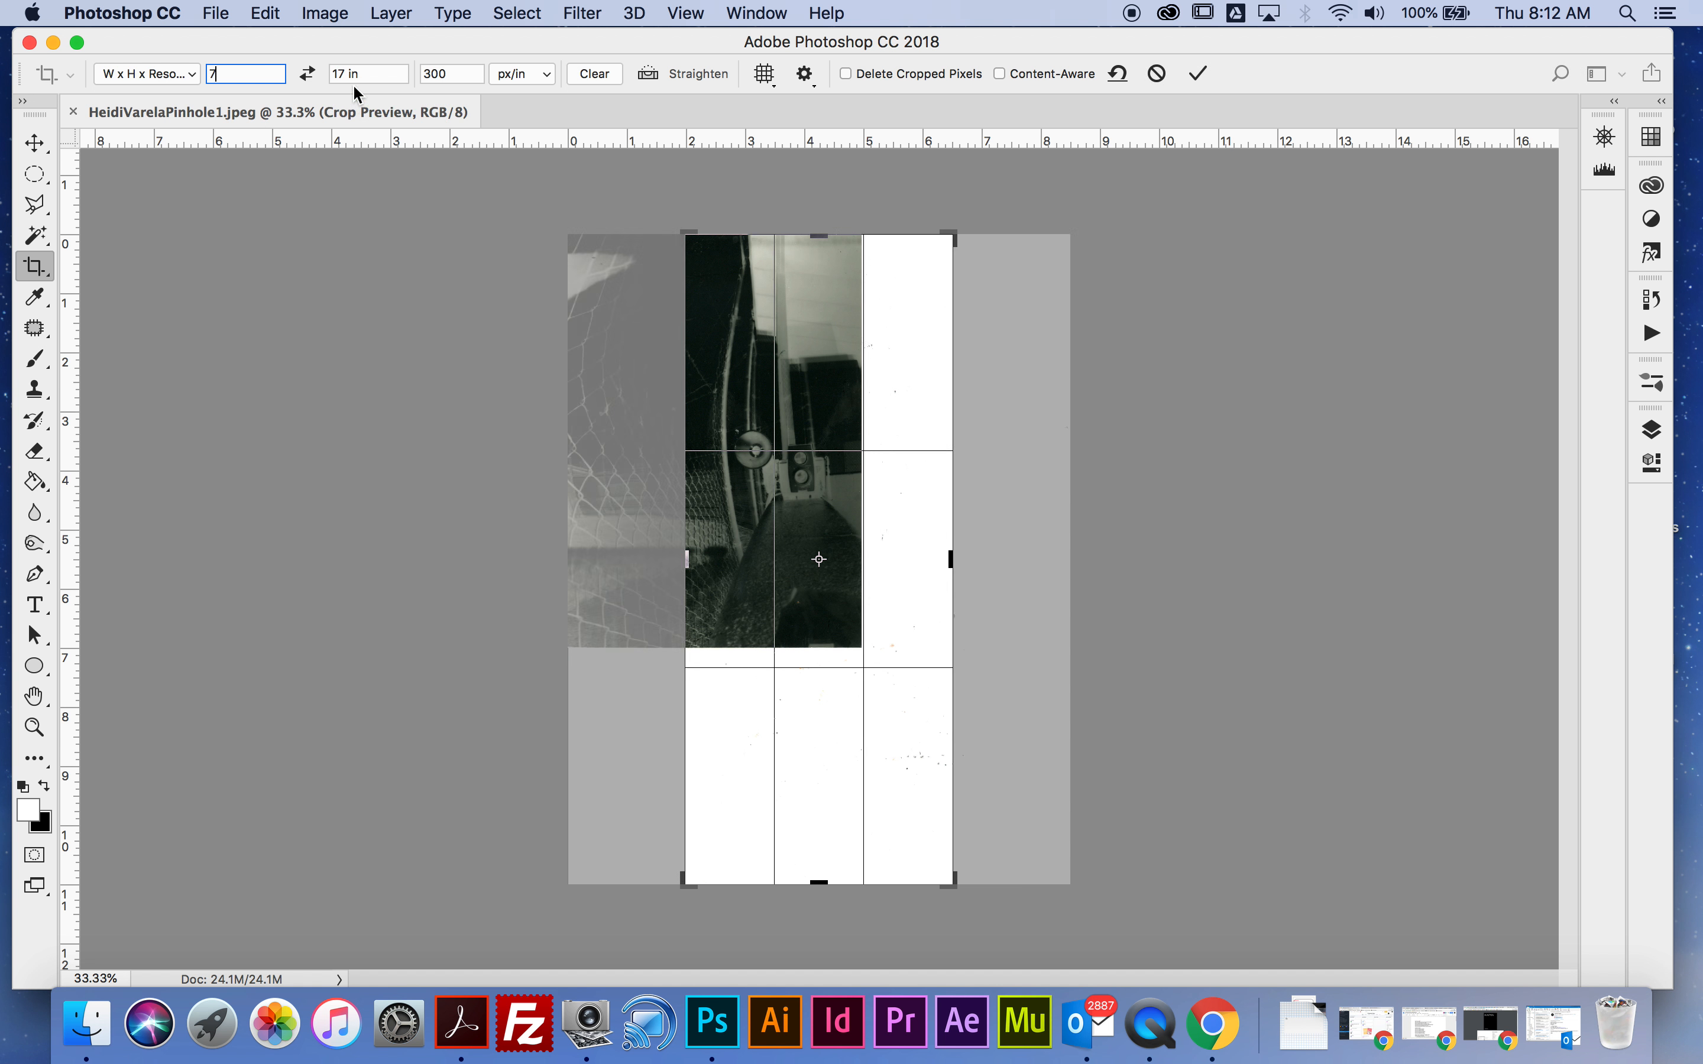
left_click_drag(359, 74, 311, 71)
type("5")
left_click(311, 72)
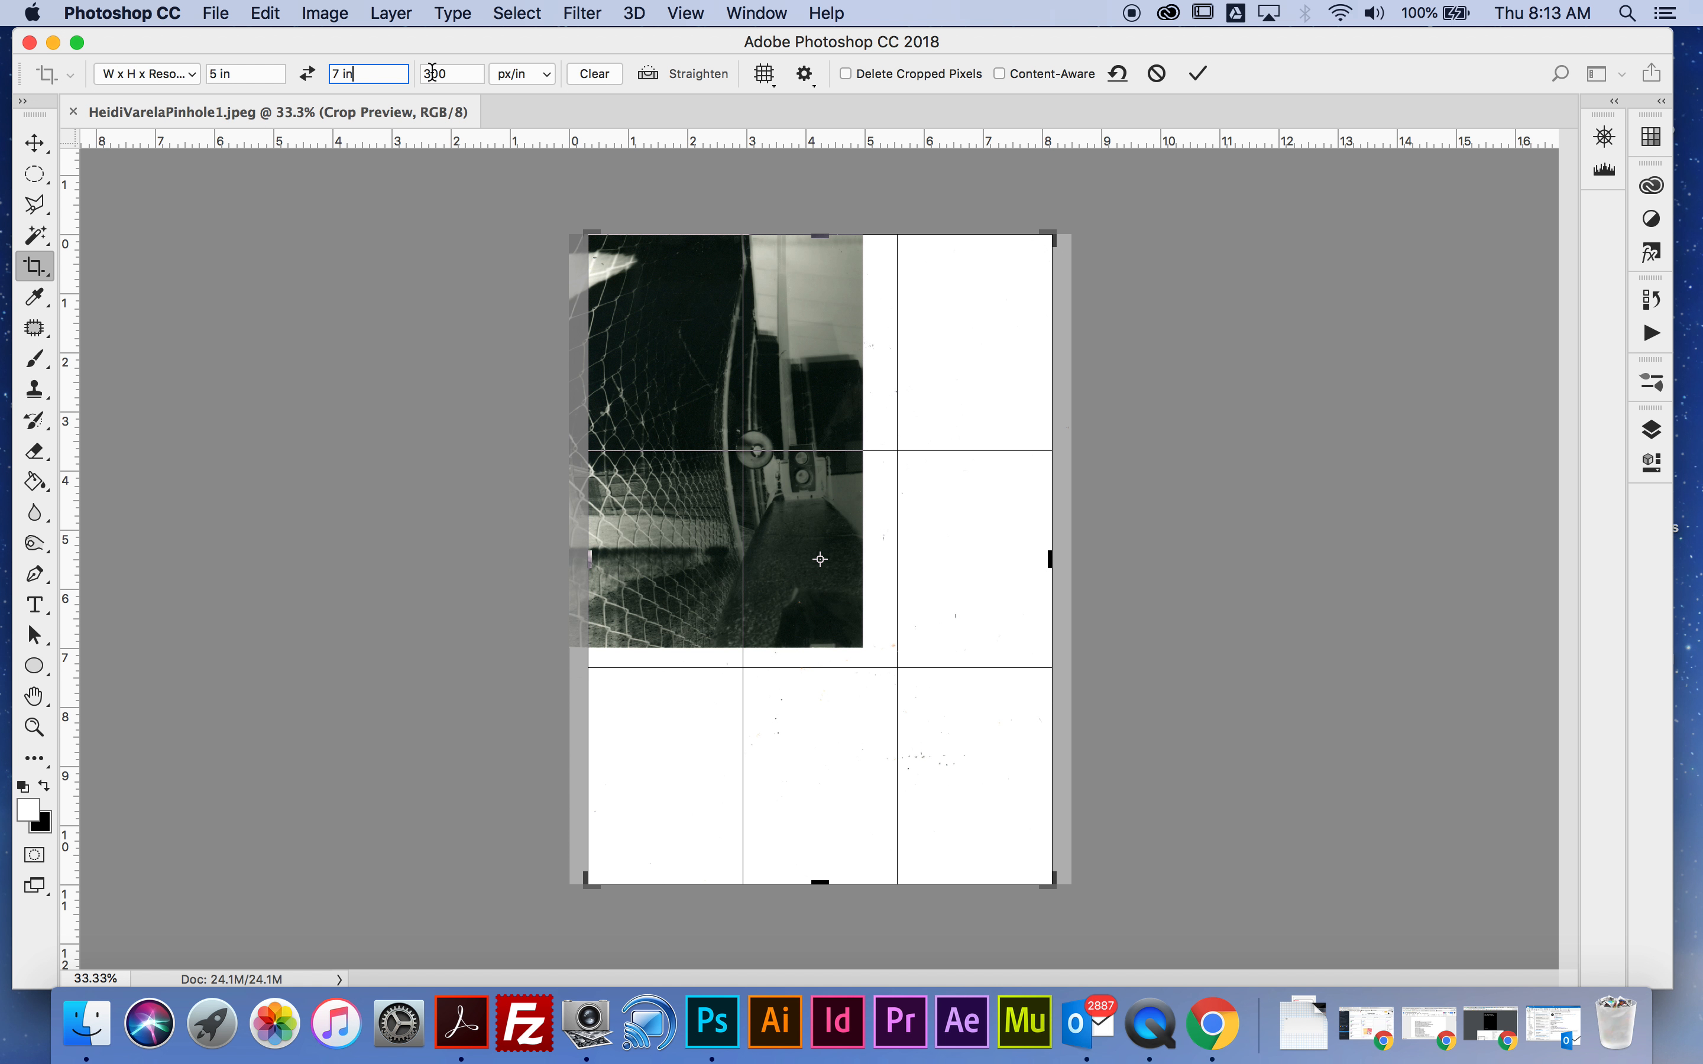
Fit the crop frame around the photo, excluding the white scanner background, and apply the crop.
left_click_drag(1045, 884, 873, 698)
left_click_drag(964, 416, 961, 358)
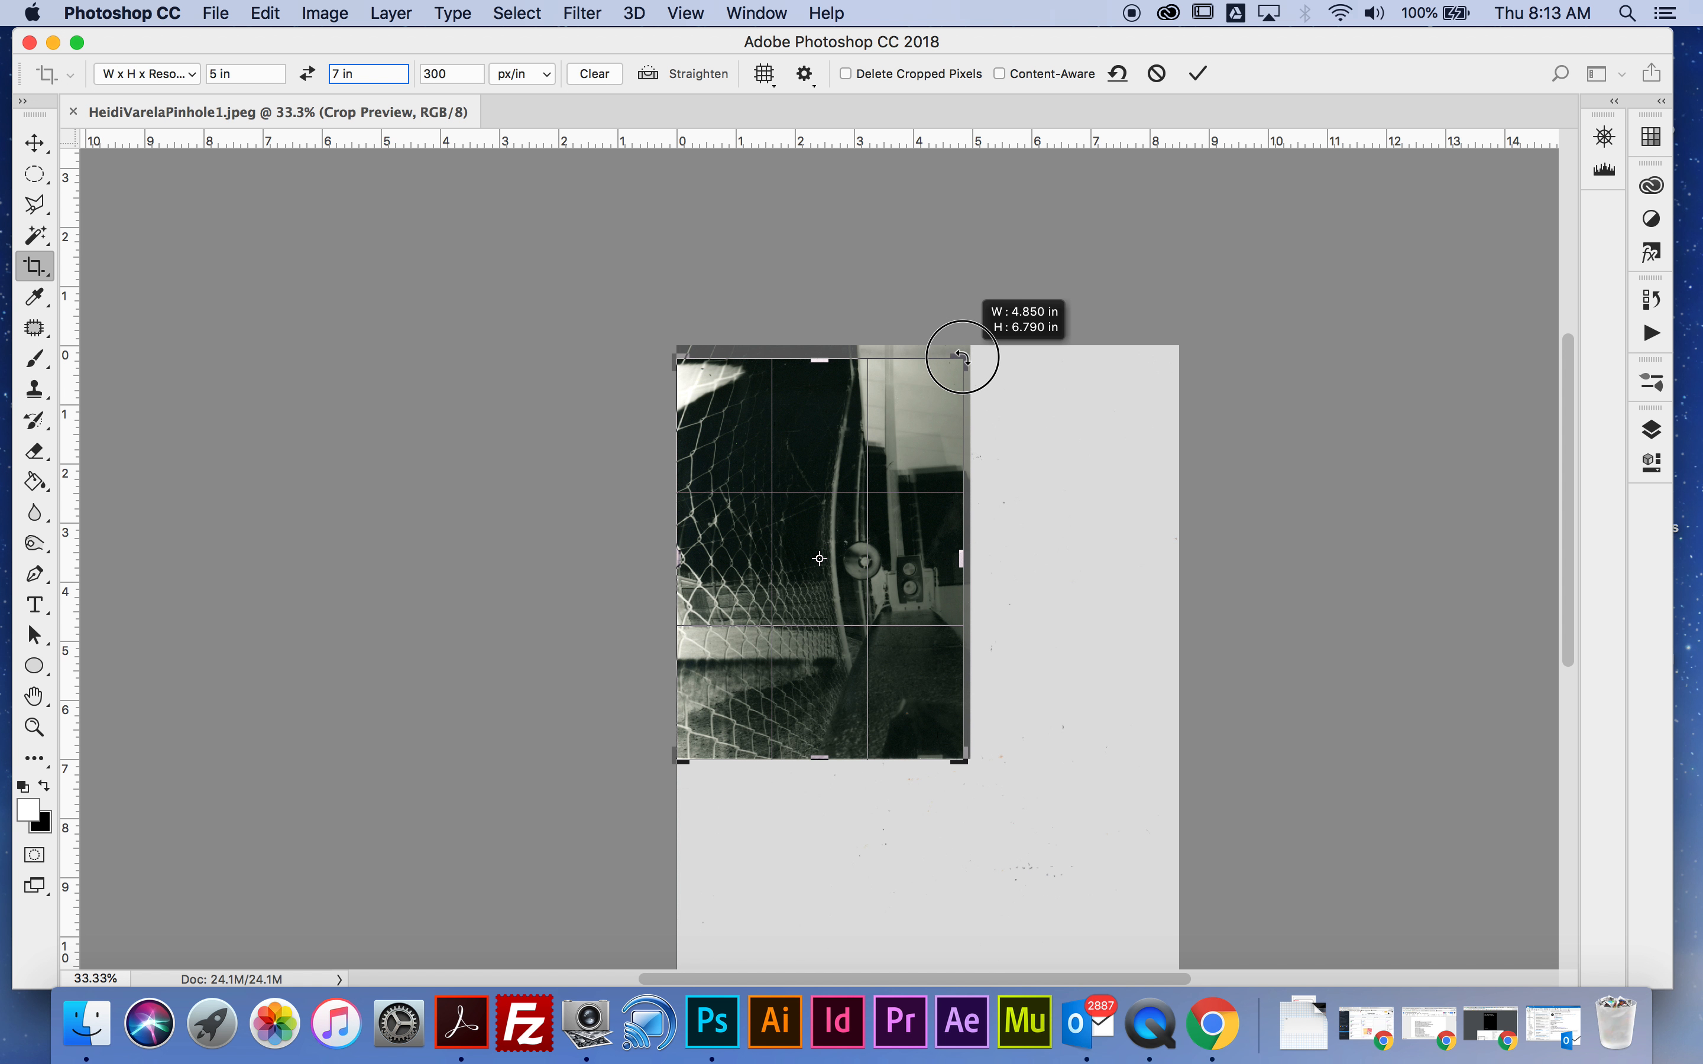
left_click_drag(961, 357, 961, 354)
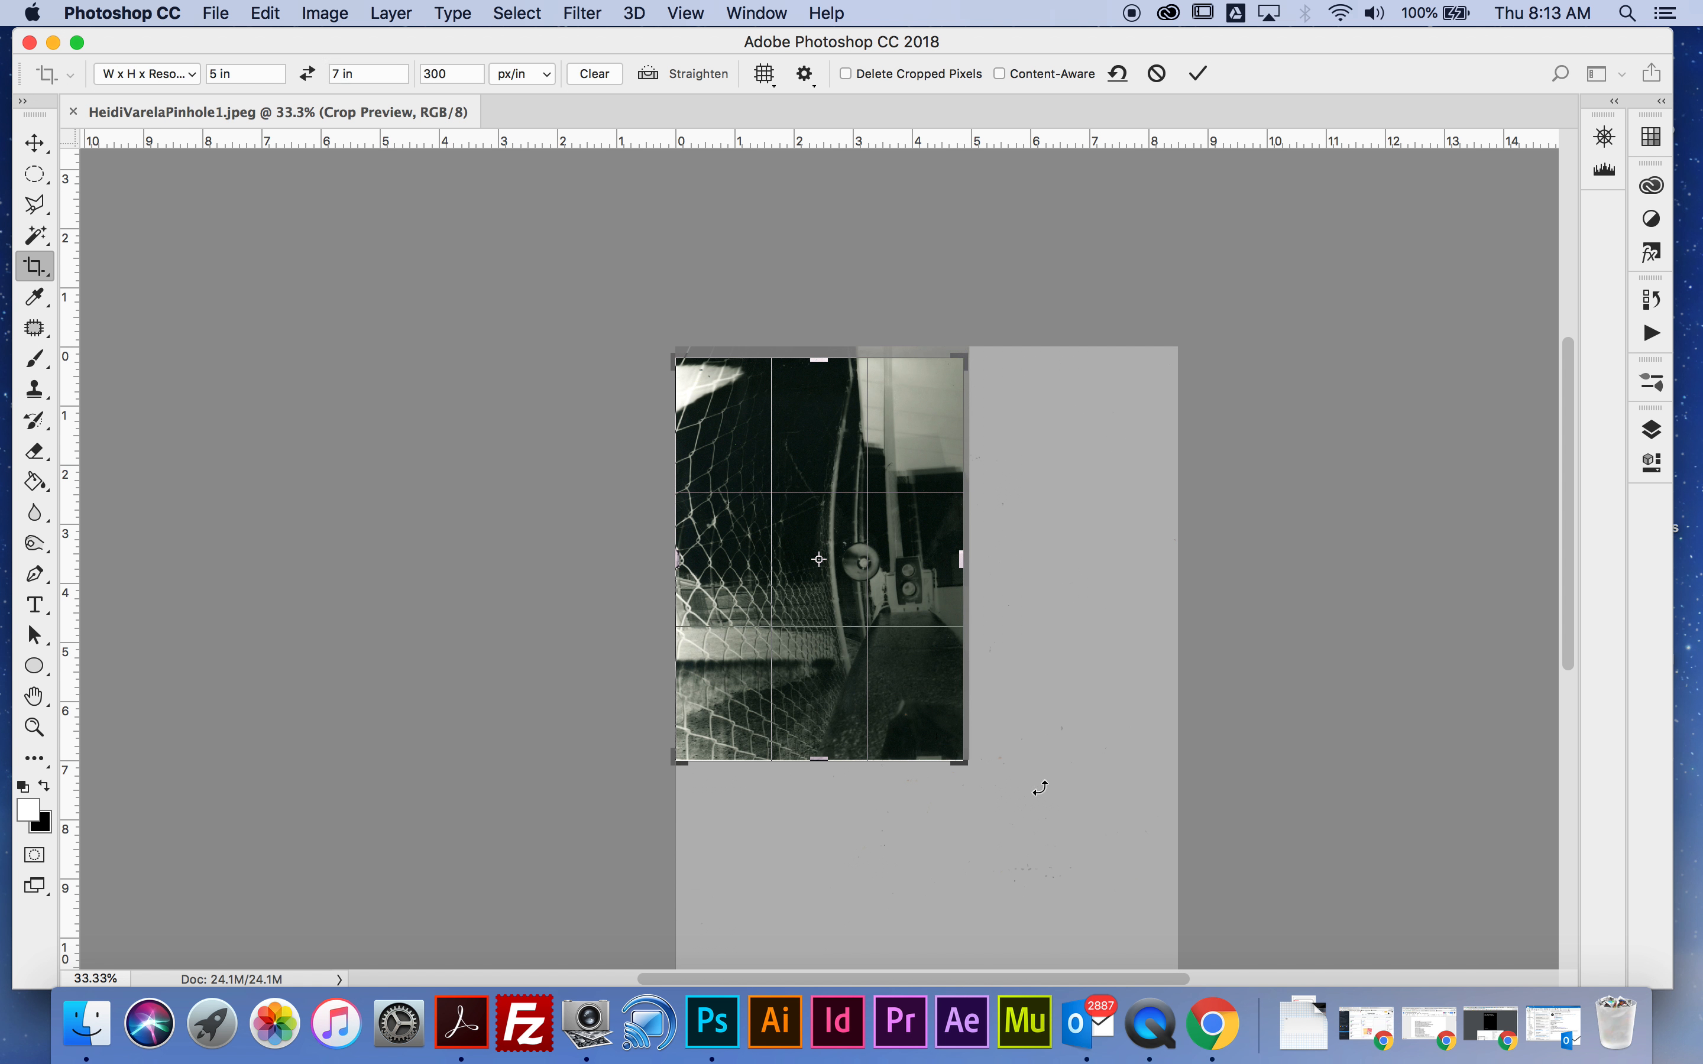
left_click(1198, 77)
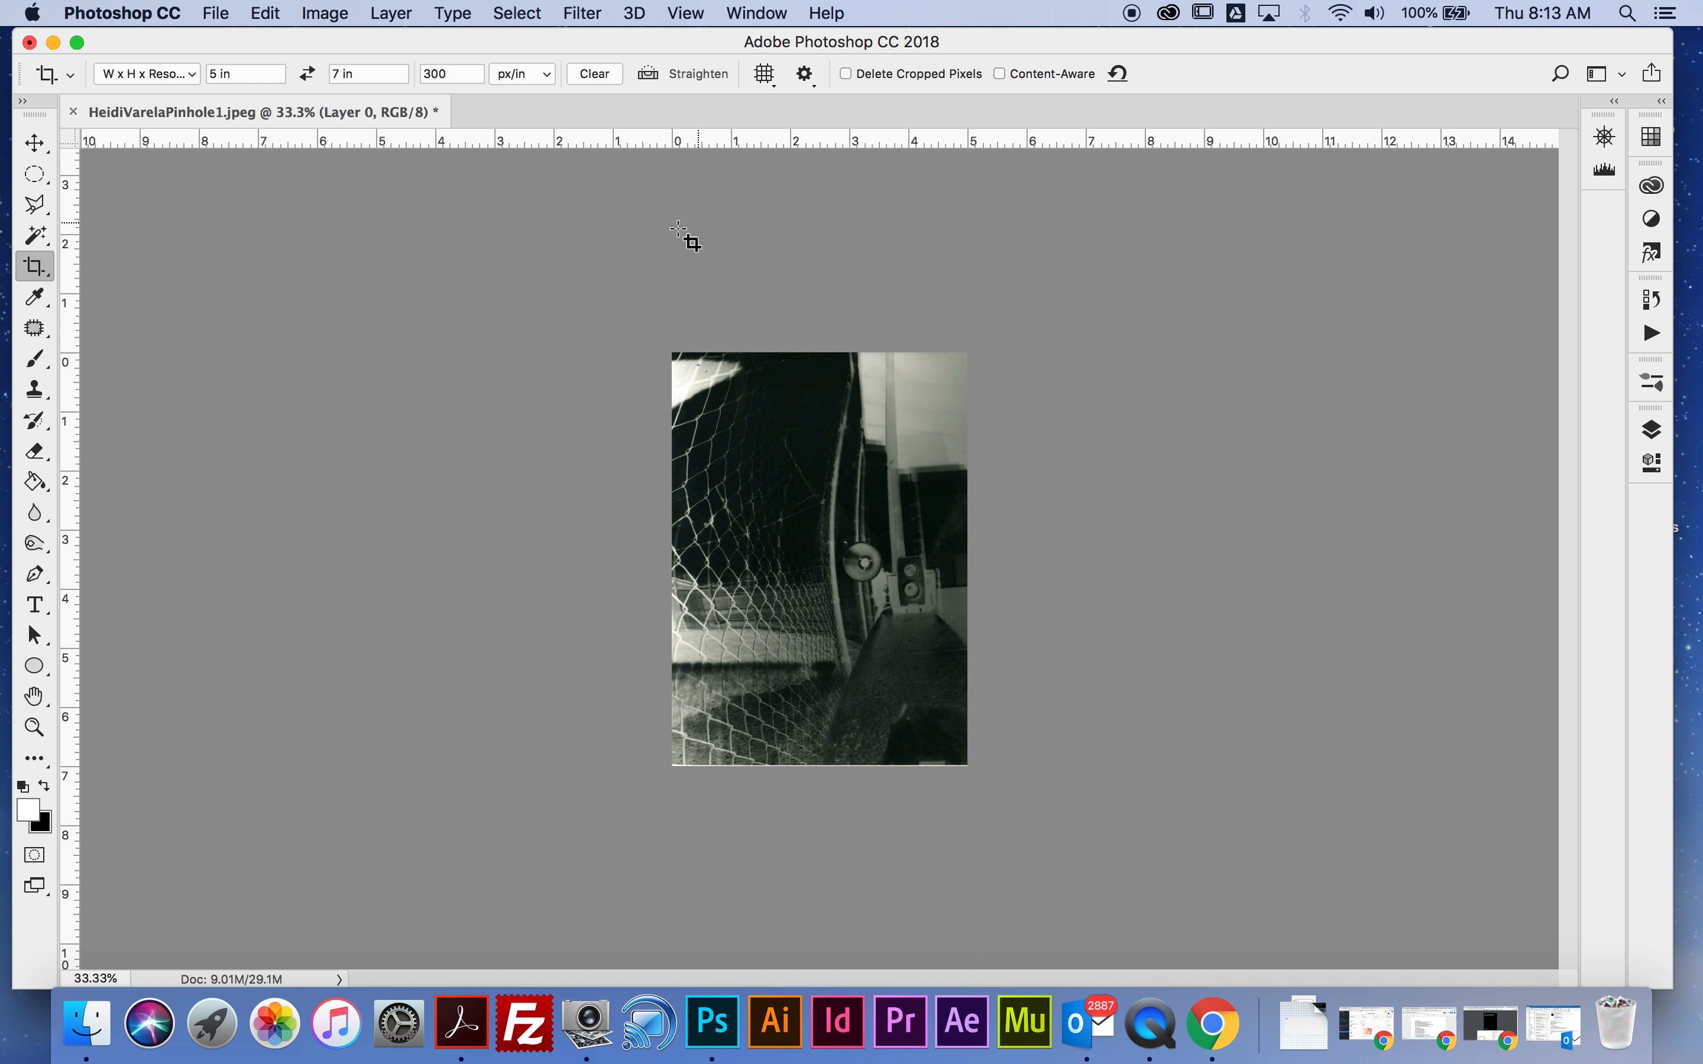
Recrop the photo at 5 by 7 in, refining the frame's edges and corners to trim the remaining border.
left_click_drag(667, 347, 1006, 764)
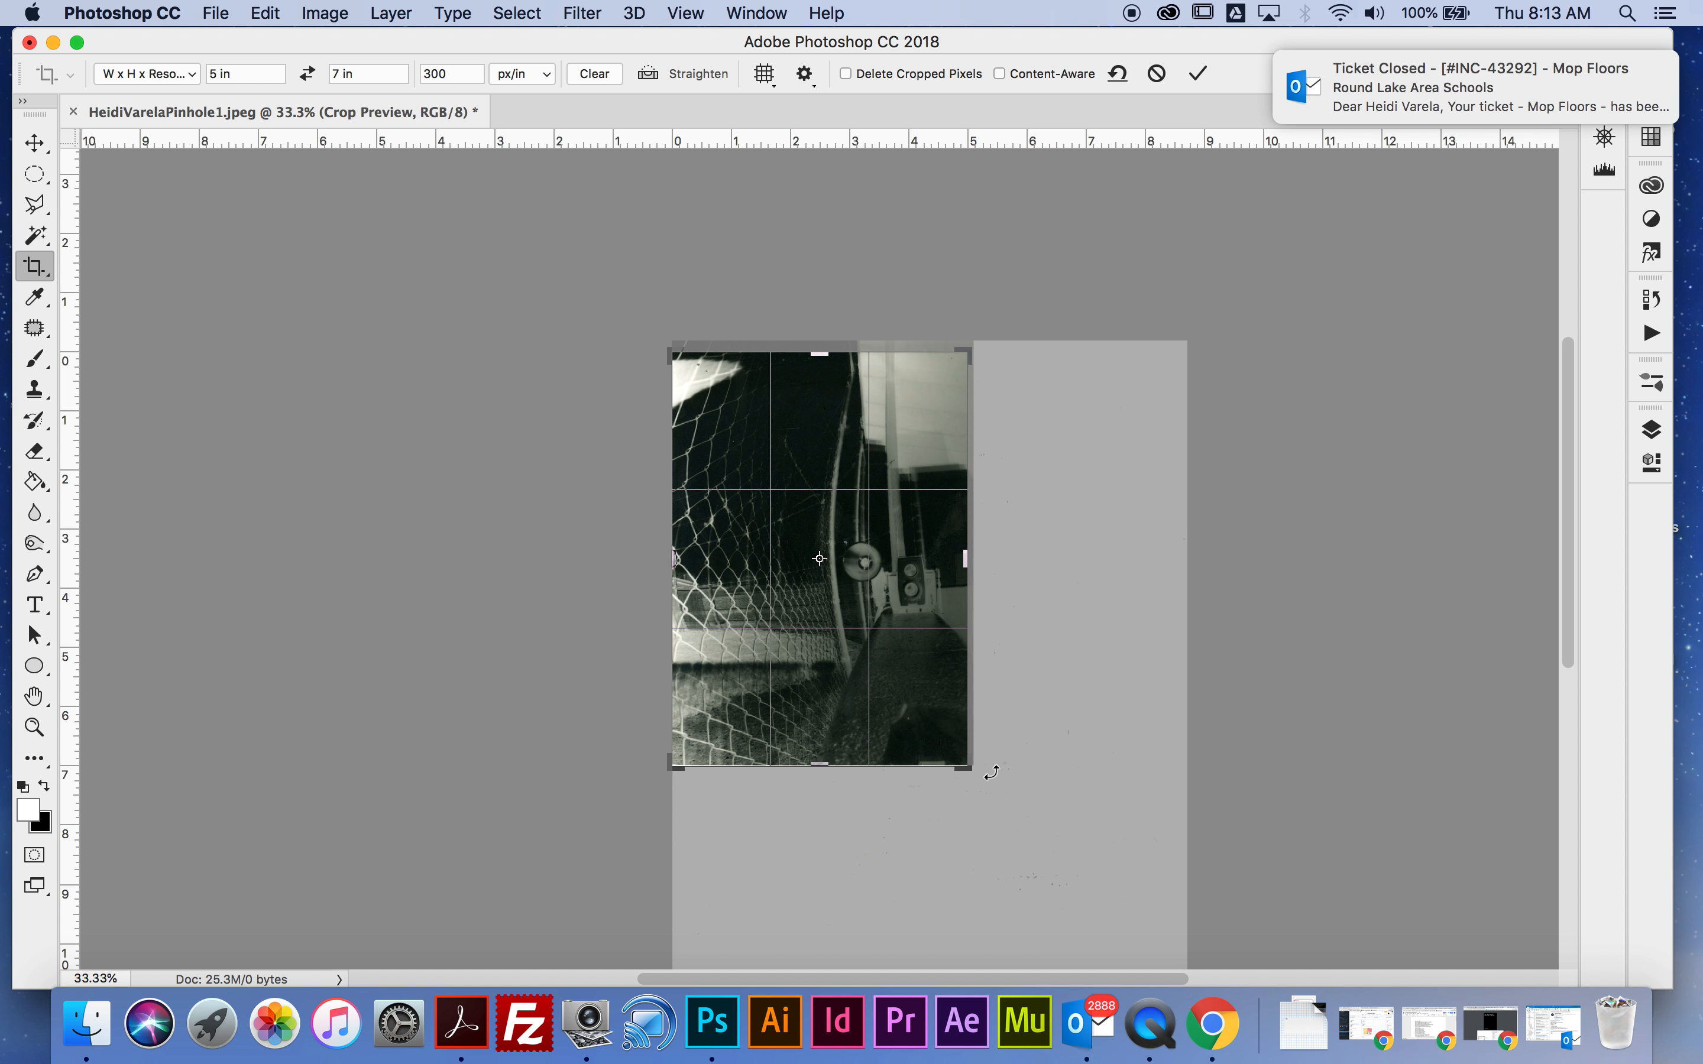
left_click(975, 765)
left_click_drag(677, 761, 684, 770)
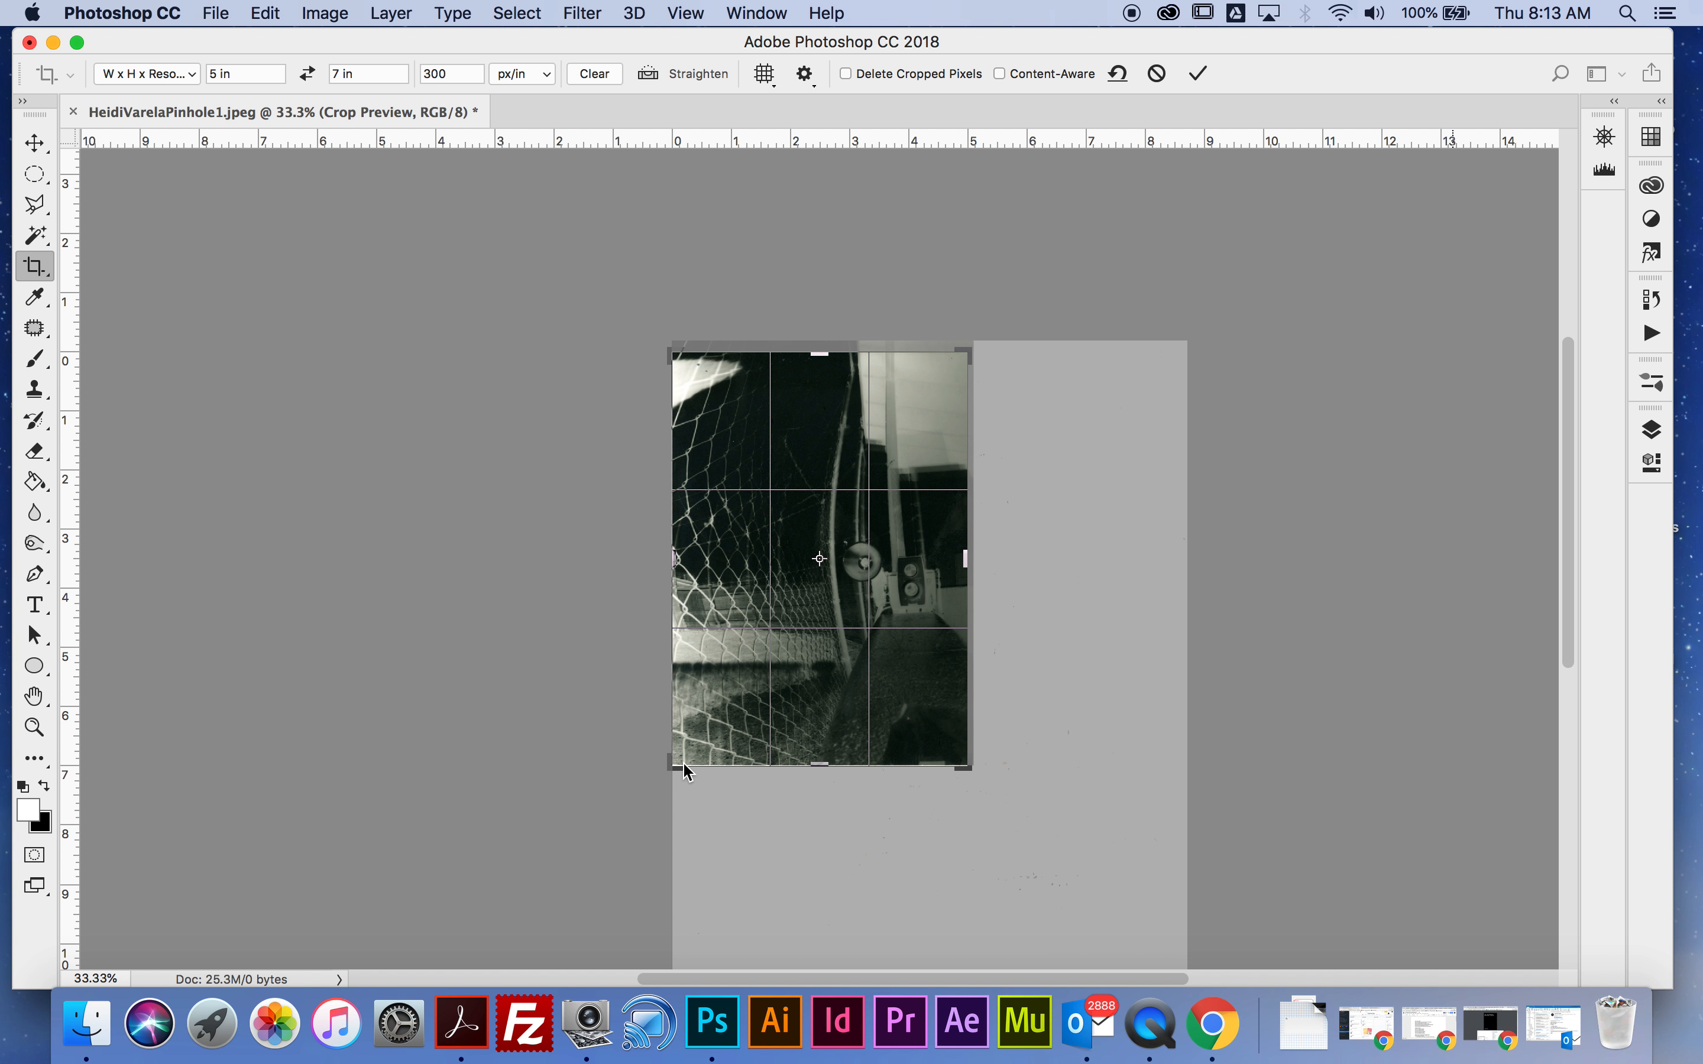
key("super+equal")
key("super+equal")
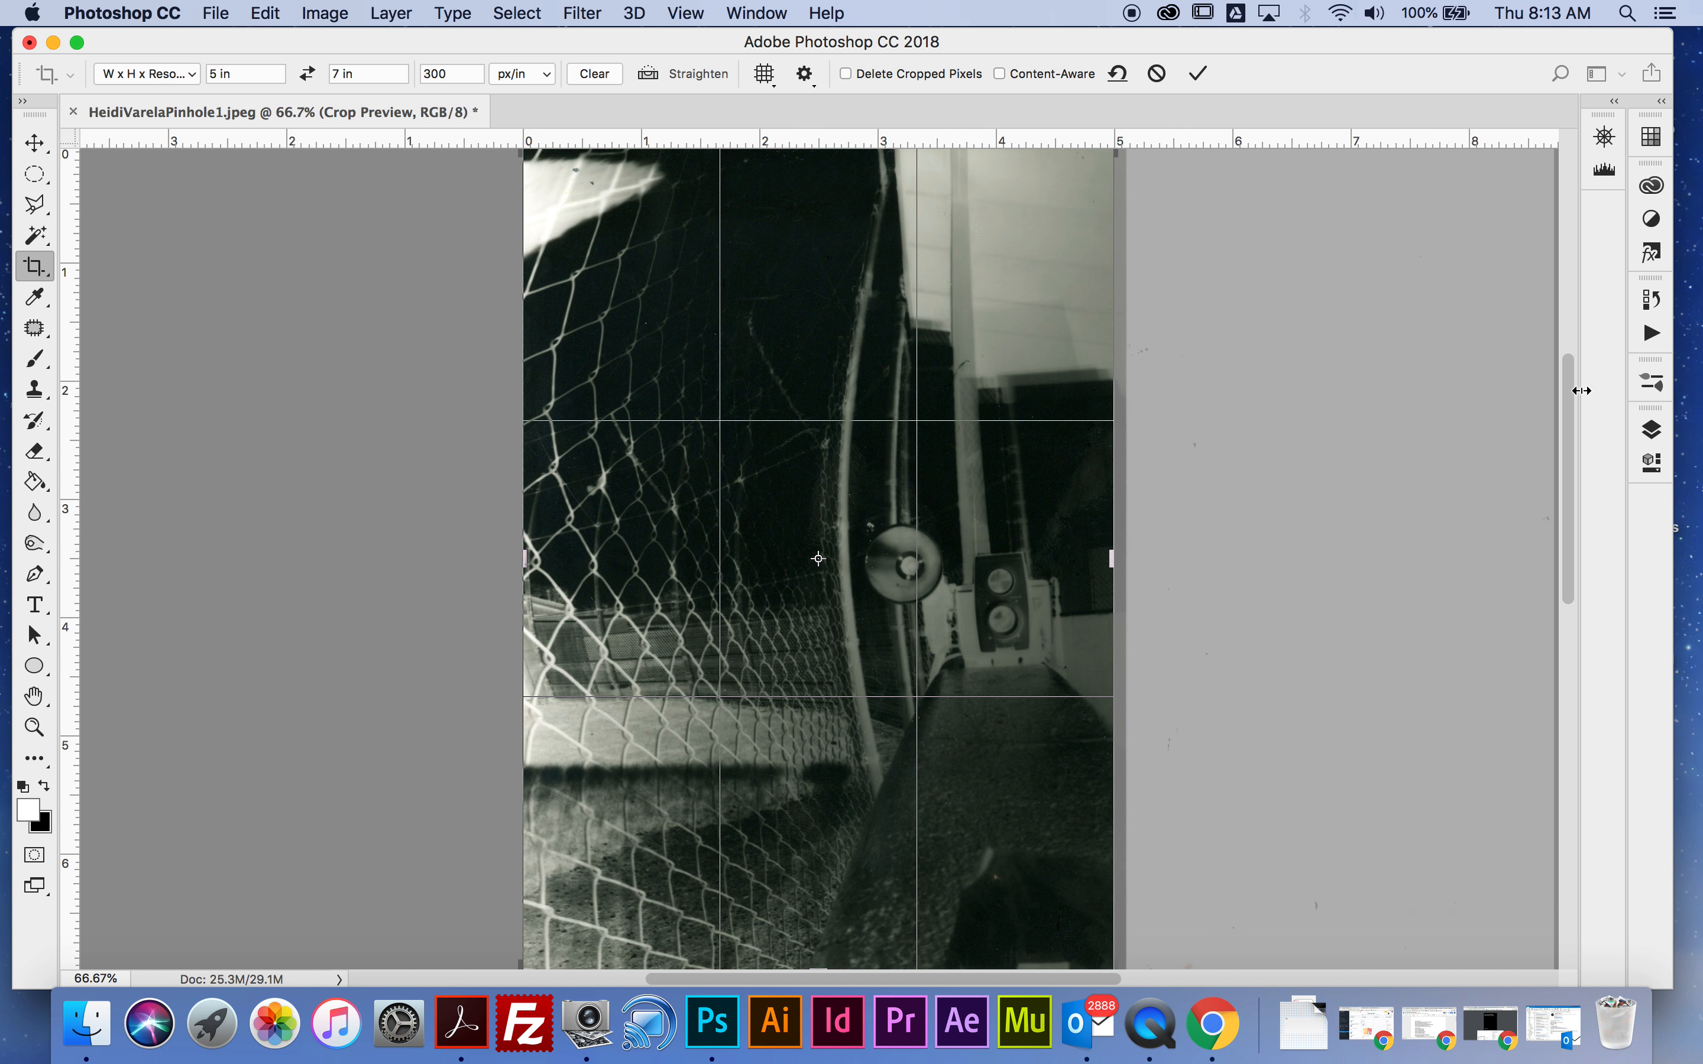
scroll(1063, 394, "up", 5)
left_click_drag(1107, 454, 1120, 457)
scroll(1134, 600, "down", 12)
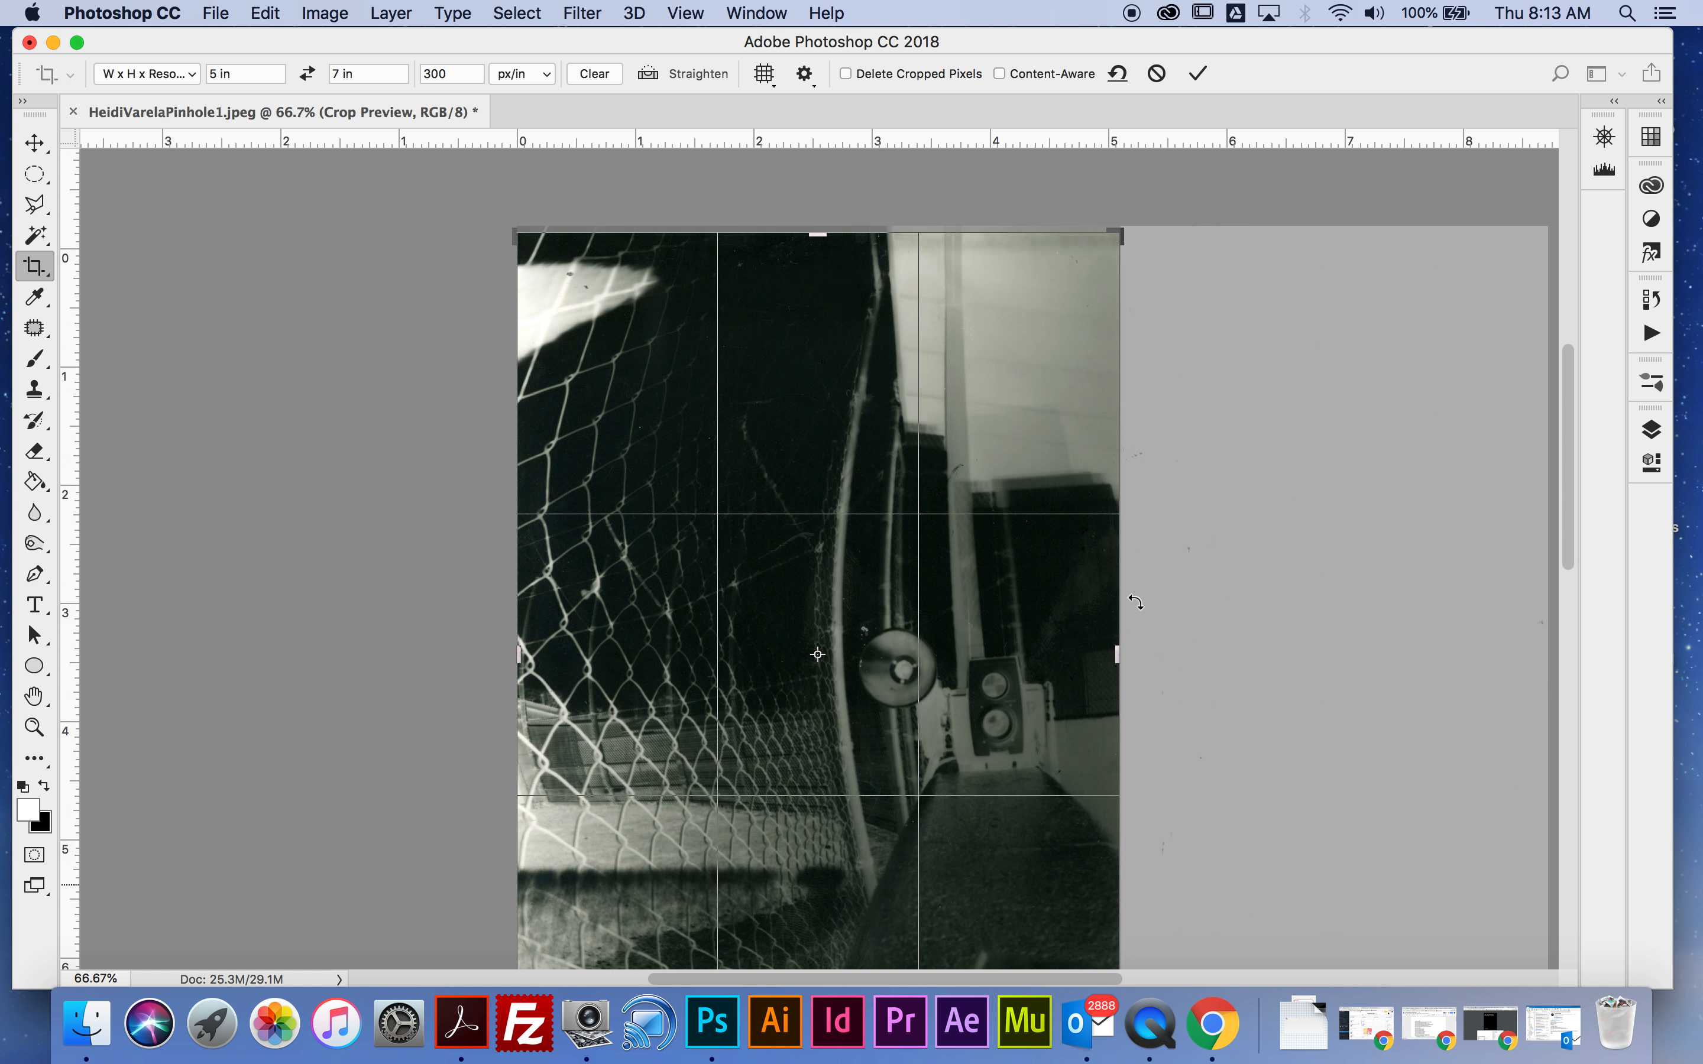
left_click_drag(524, 525, 531, 522)
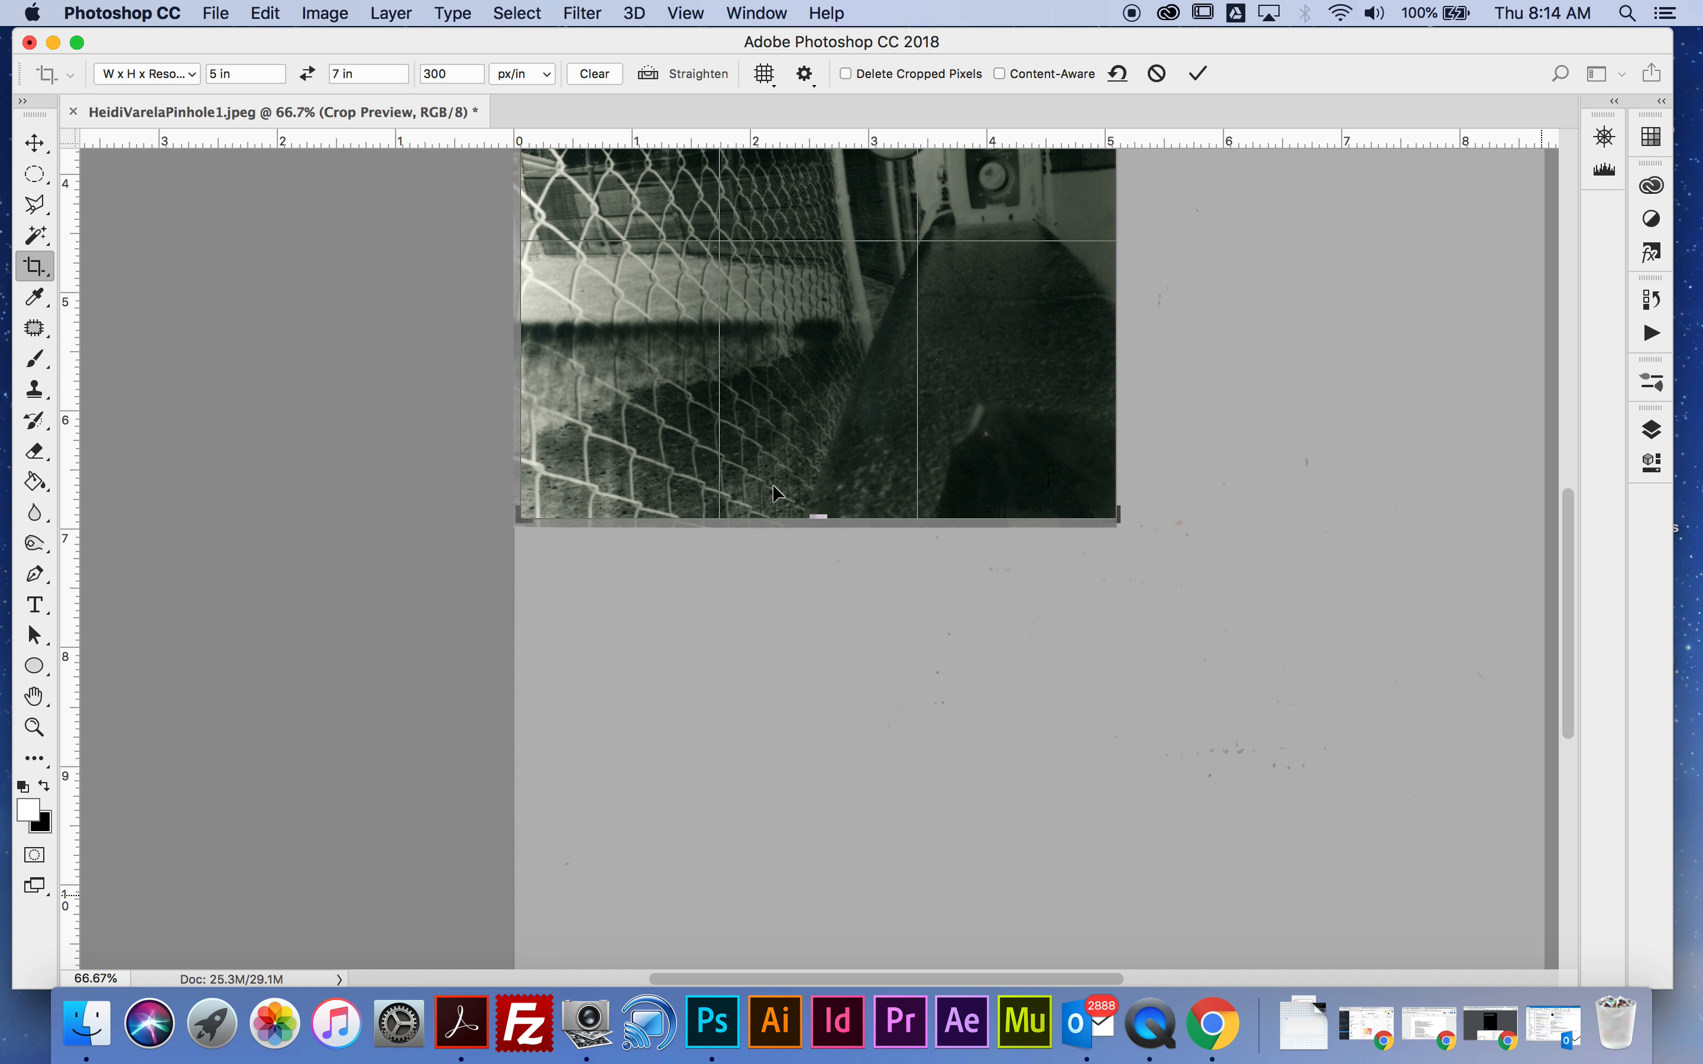
key("Return")
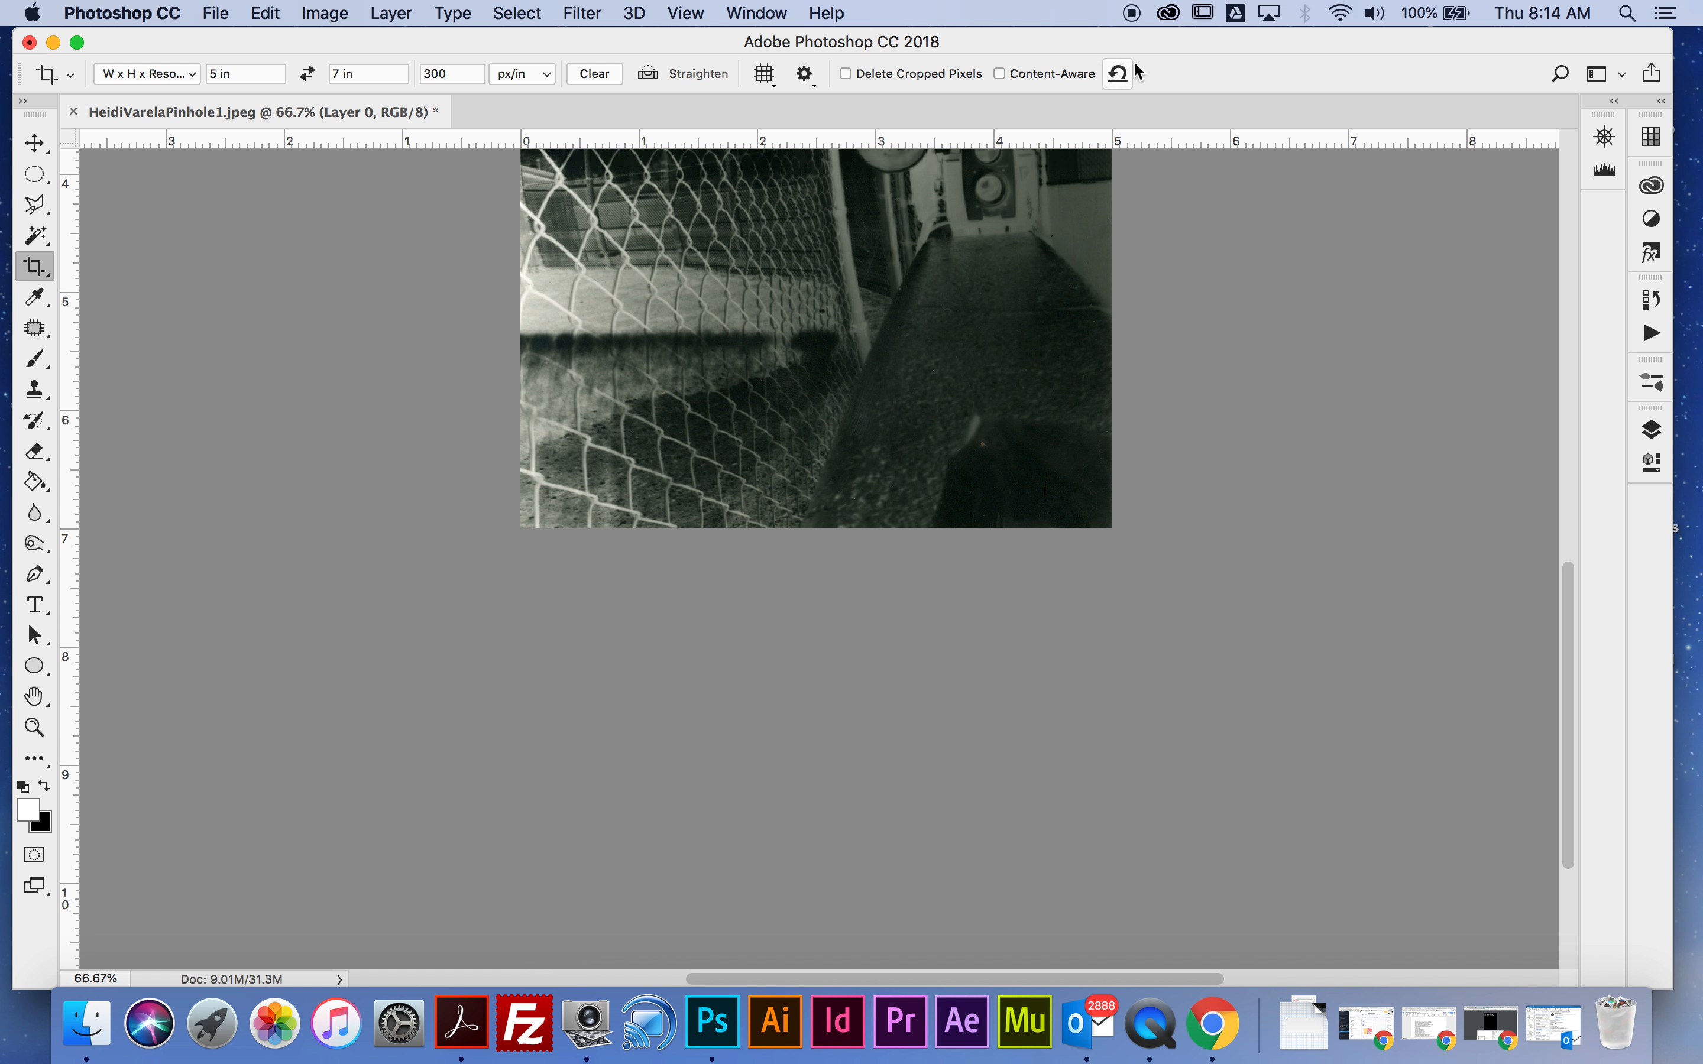
Duplicate the cropped photo's layer, Layer 0.
scroll(912, 551, "up", 5)
scroll(906, 525, "up", 15)
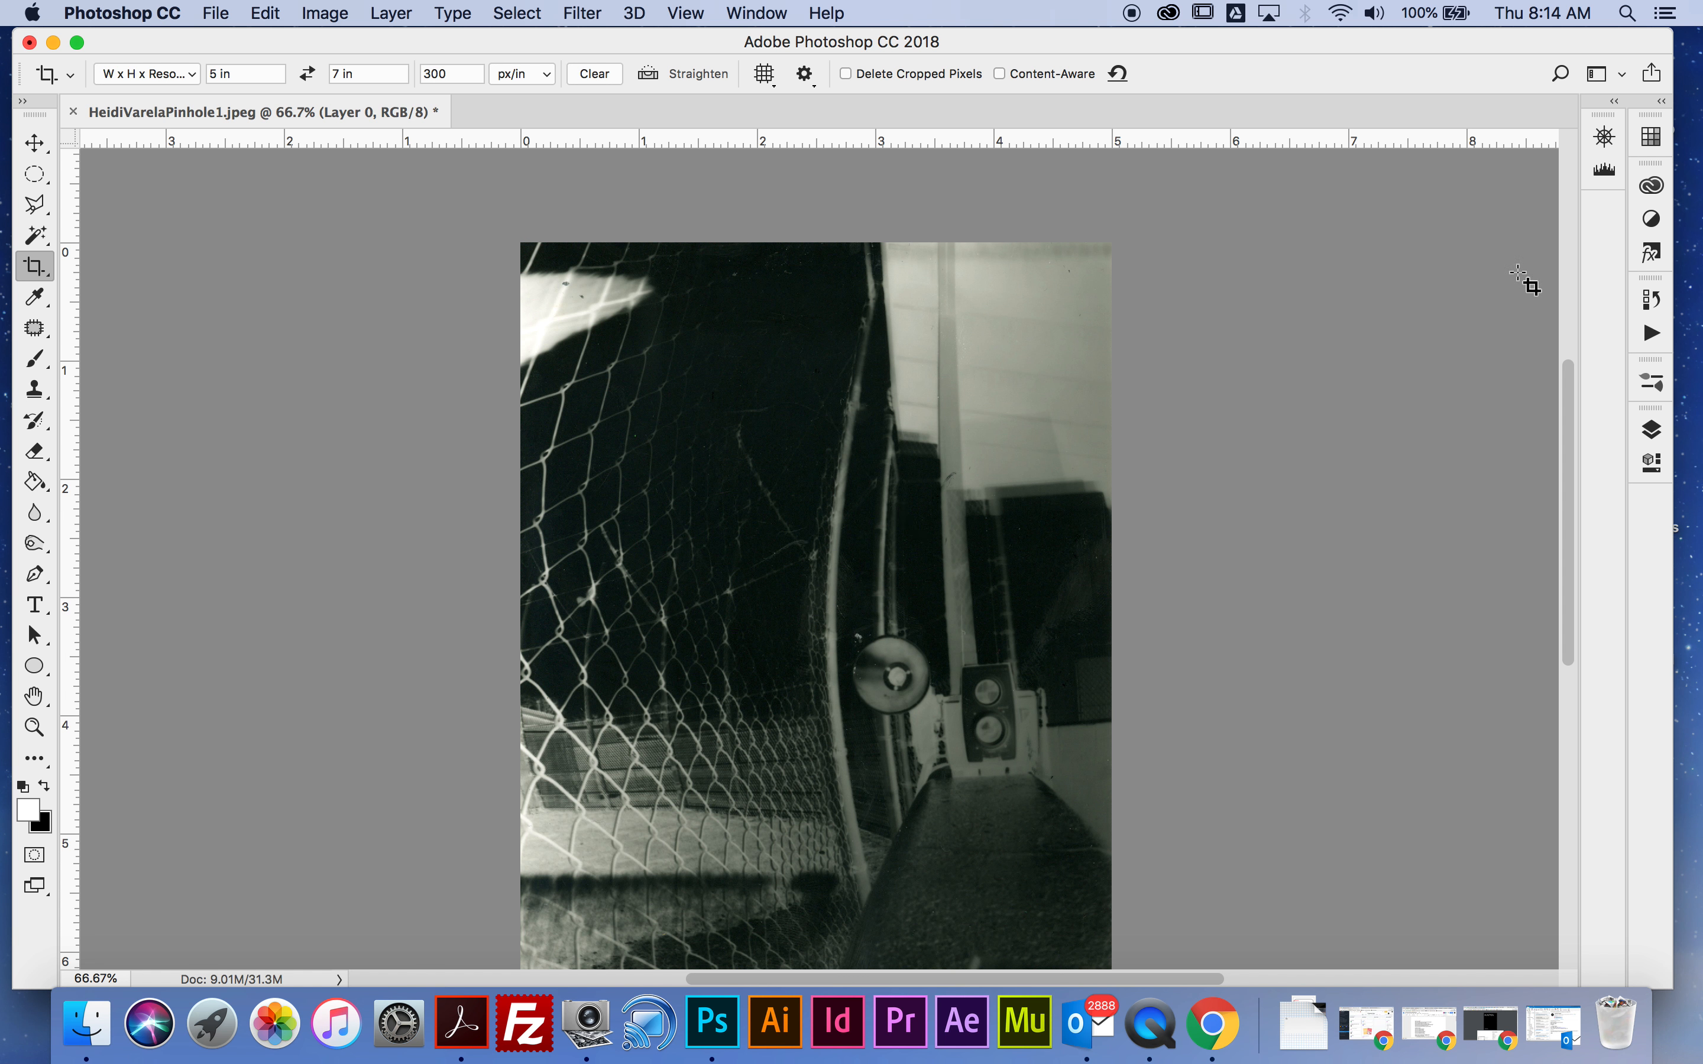
left_click(1660, 433)
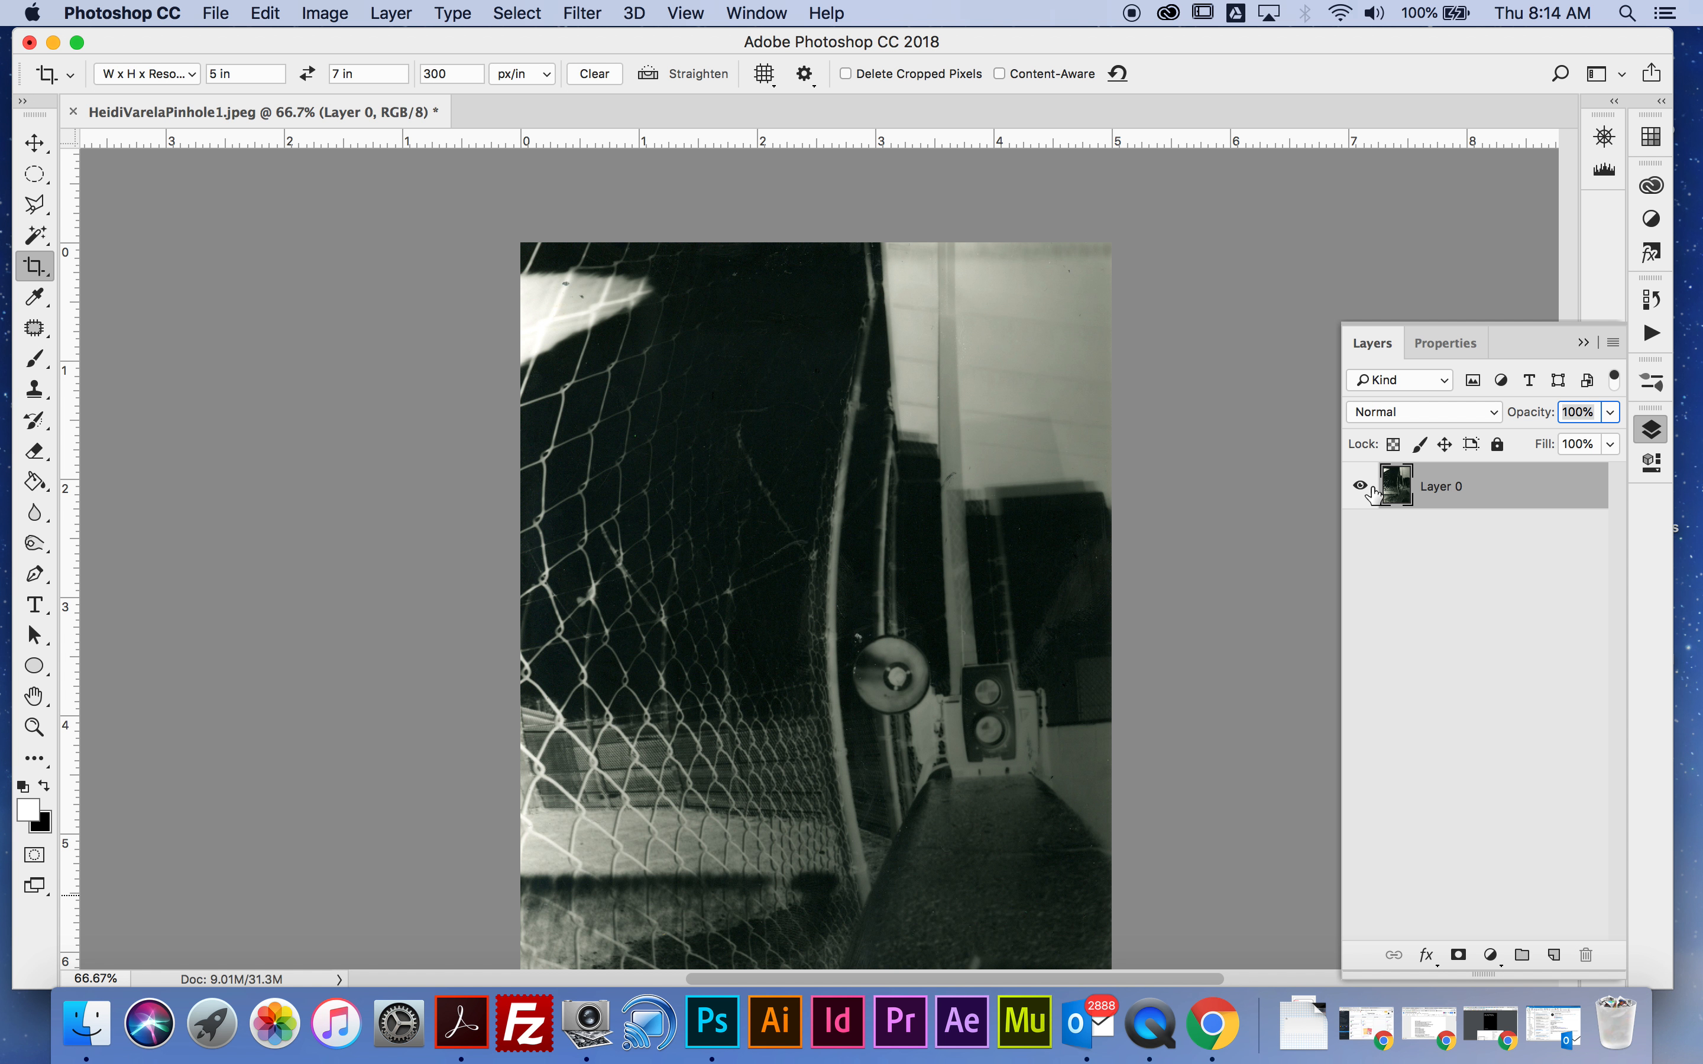
key("super+j")
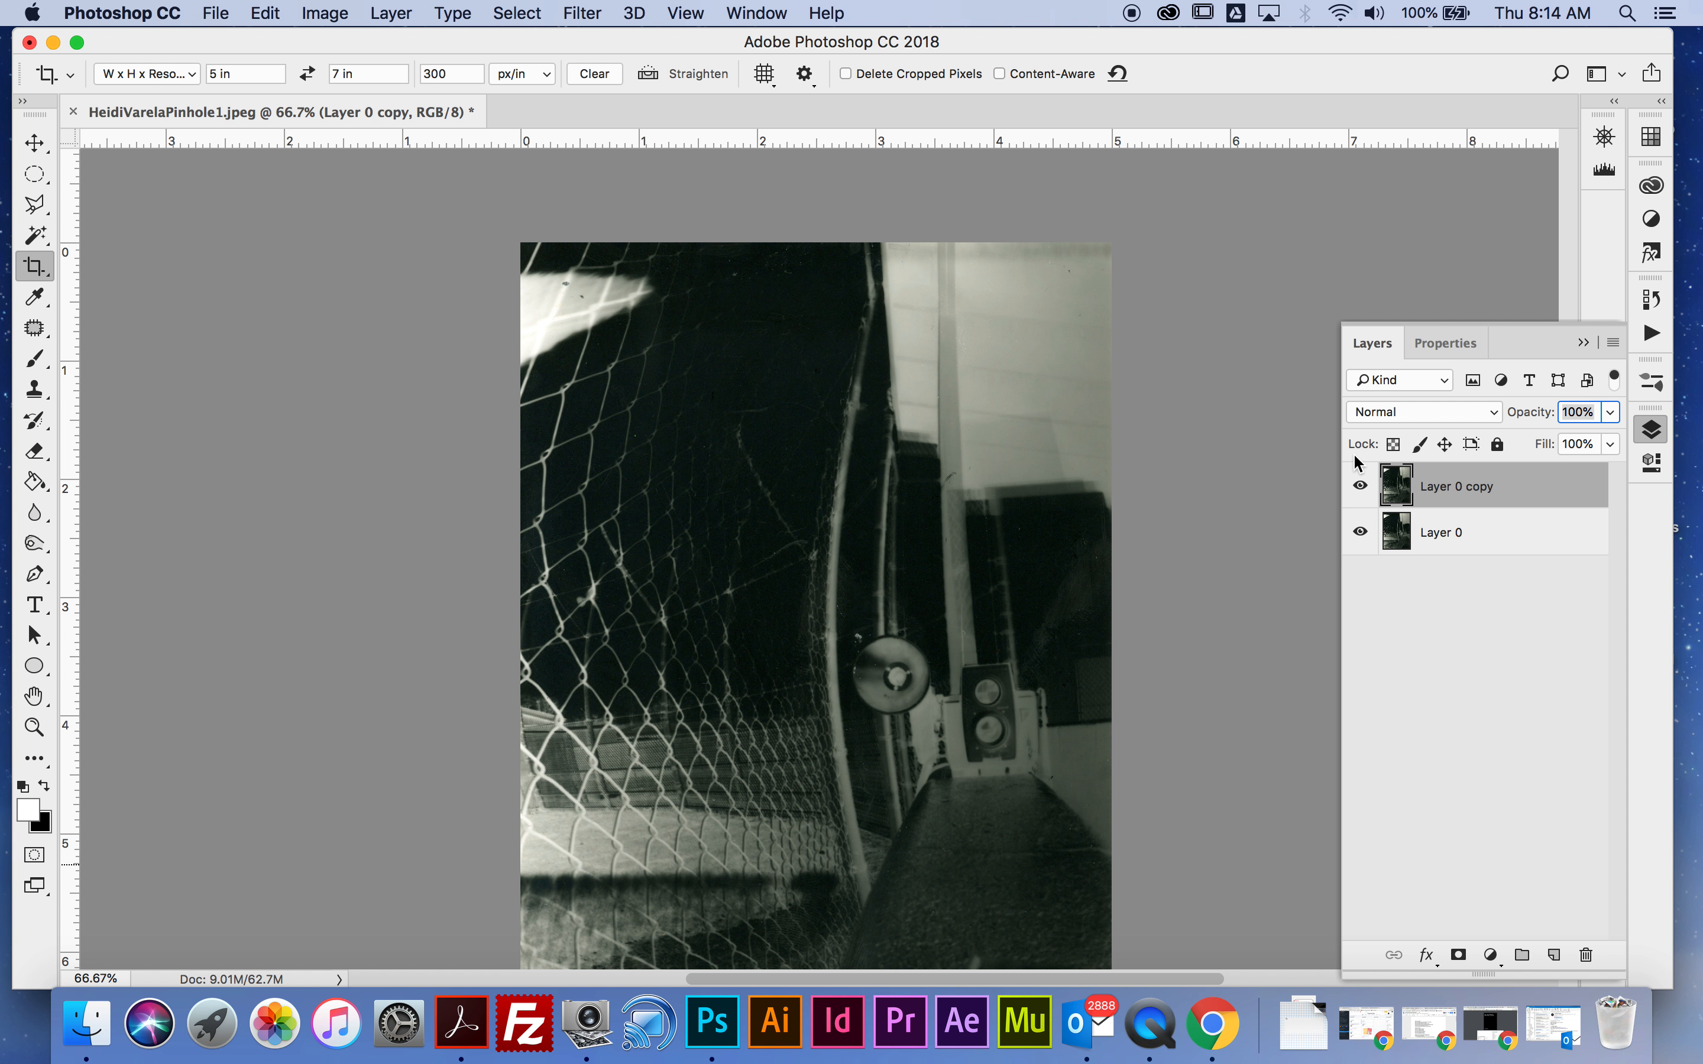
Set the canvas width to 10 inches with the centre anchor.
left_click(323, 15)
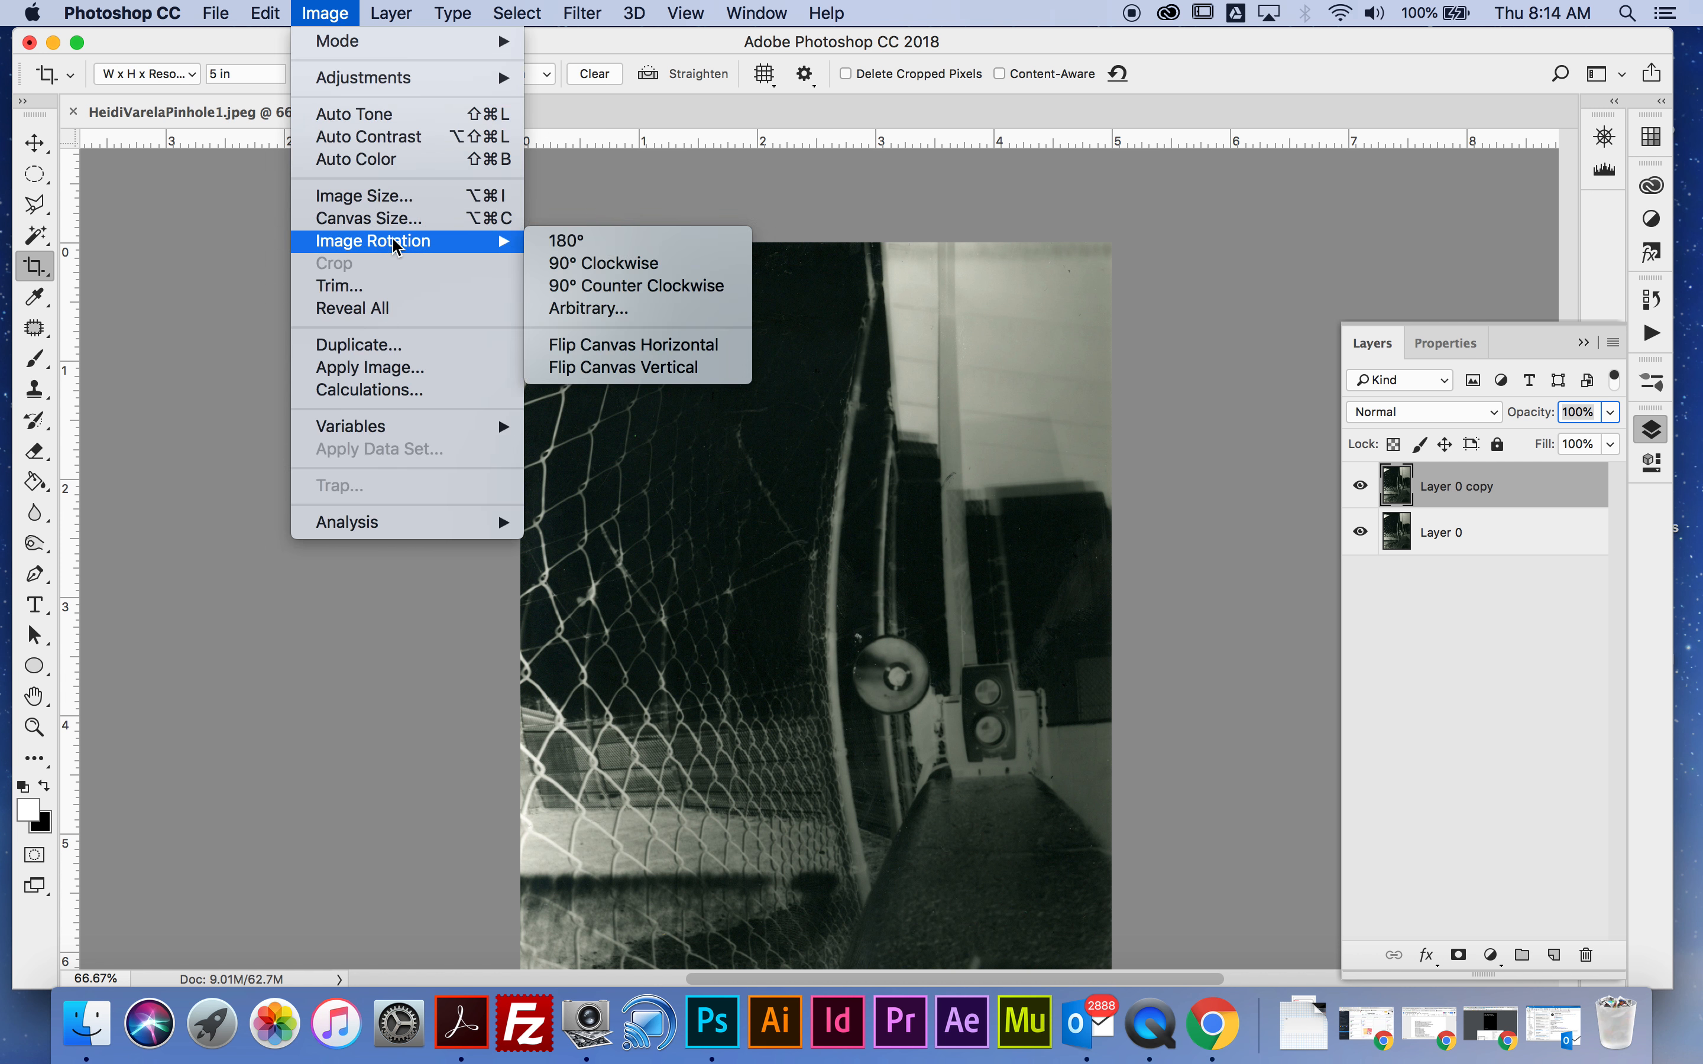
left_click(396, 220)
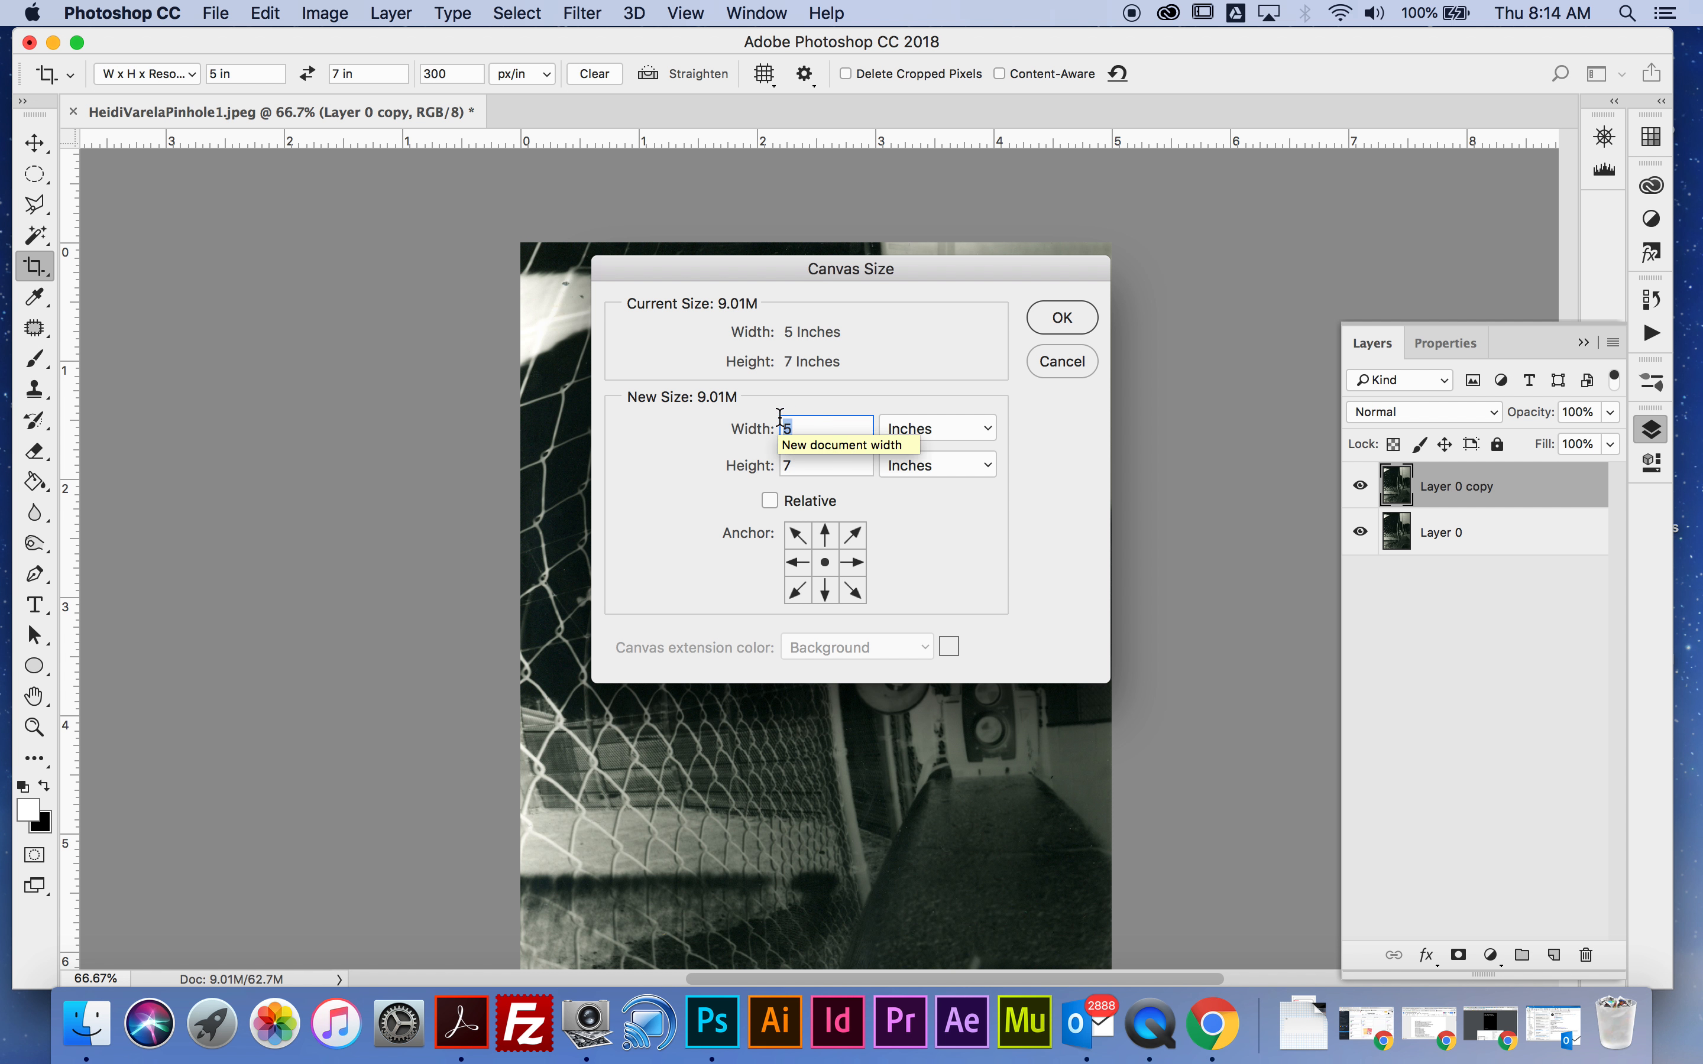
type("10")
left_click(1067, 317)
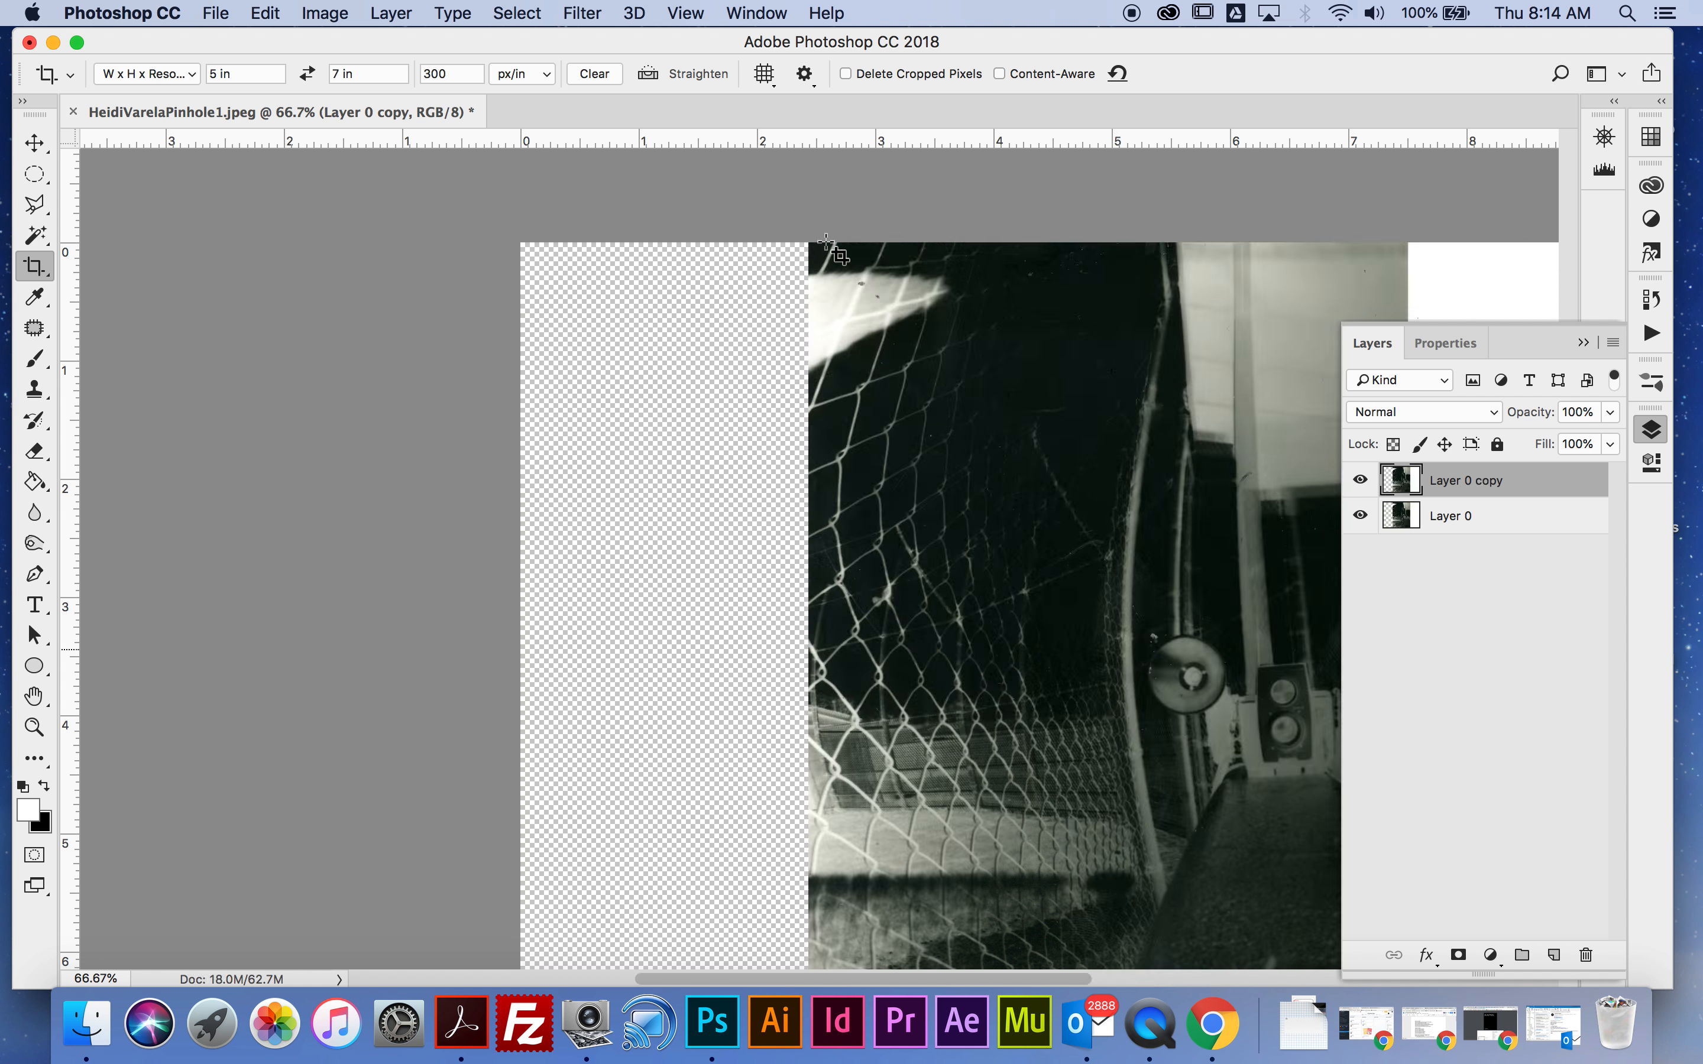
Move Layer 0 copy to the canvas's left edge and shift Layer 0 toward the right edge.
key("super+0")
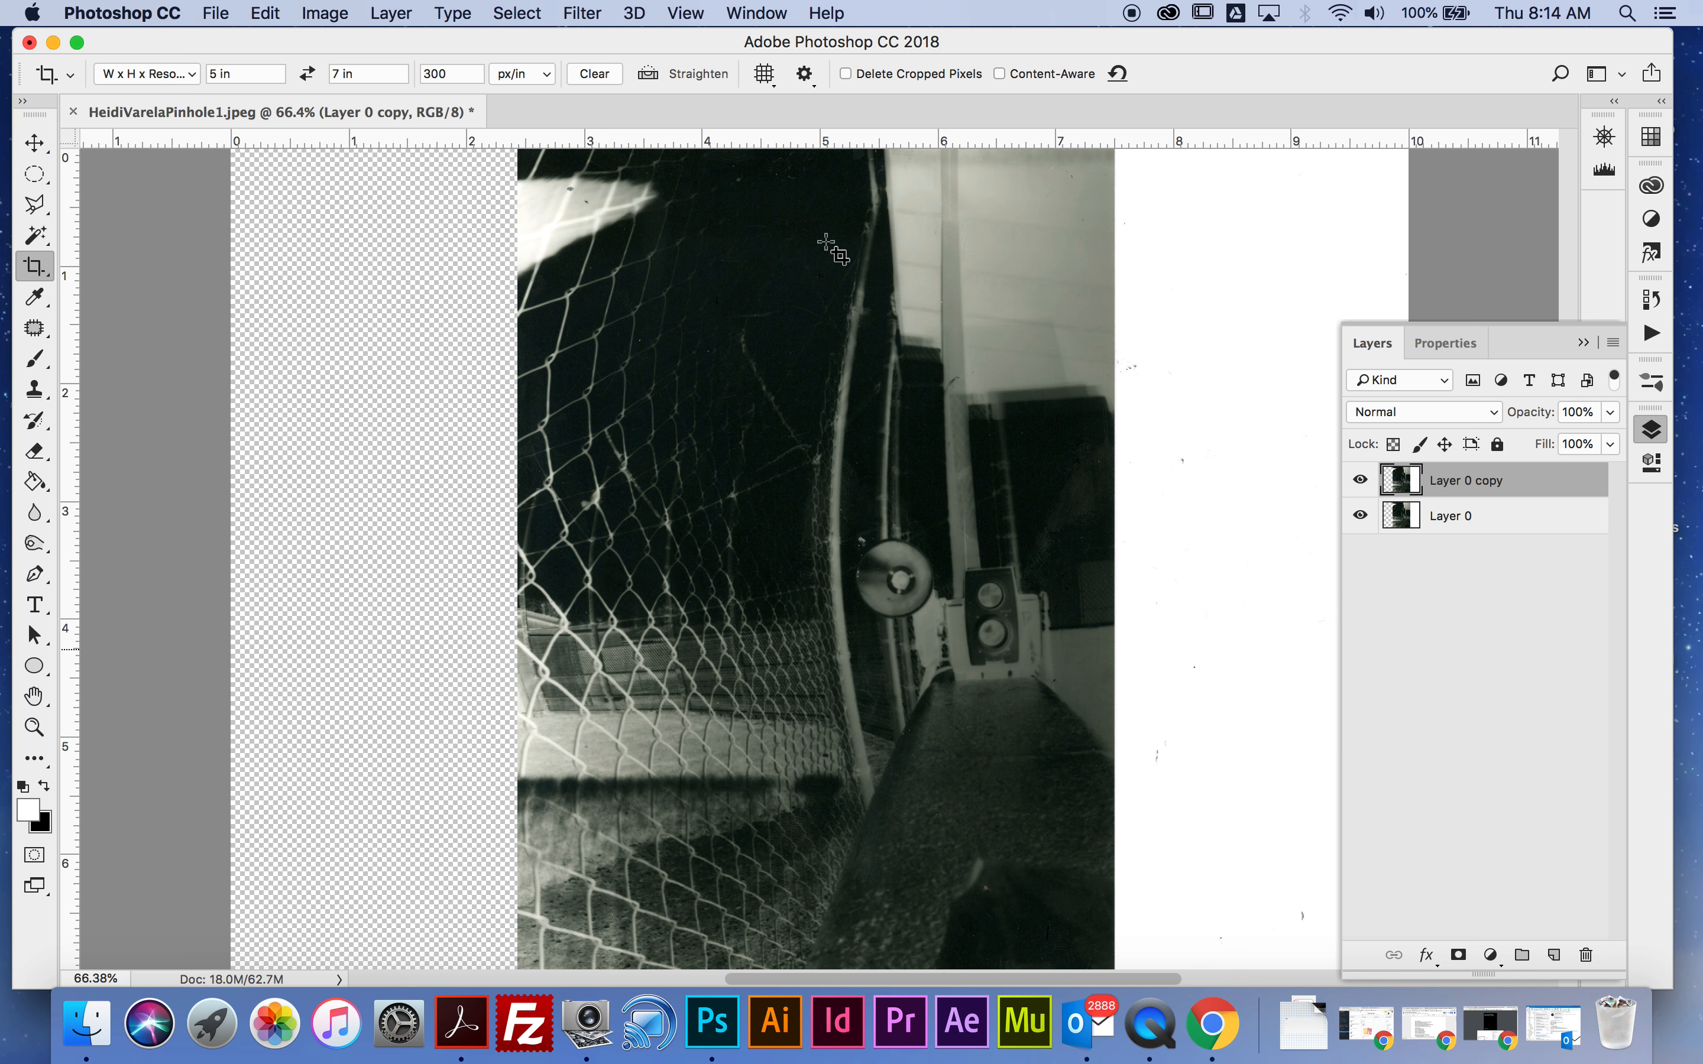
key("super+minus")
key("super+minus")
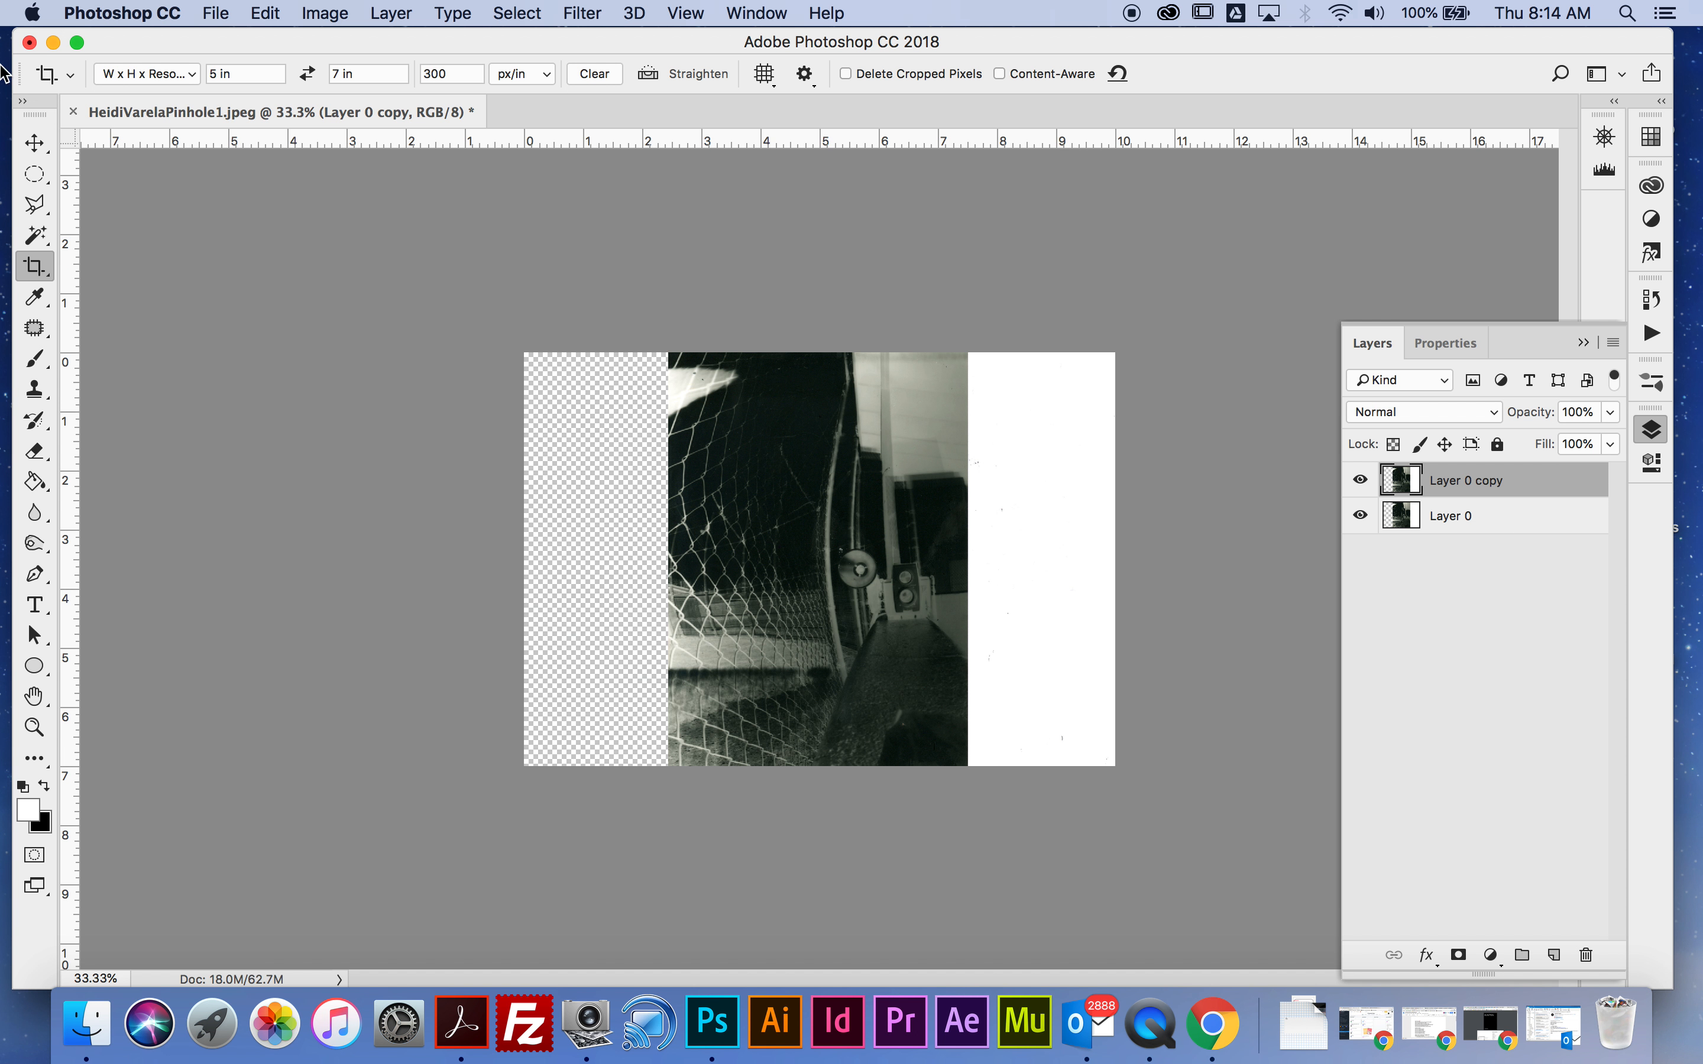
left_click(34, 143)
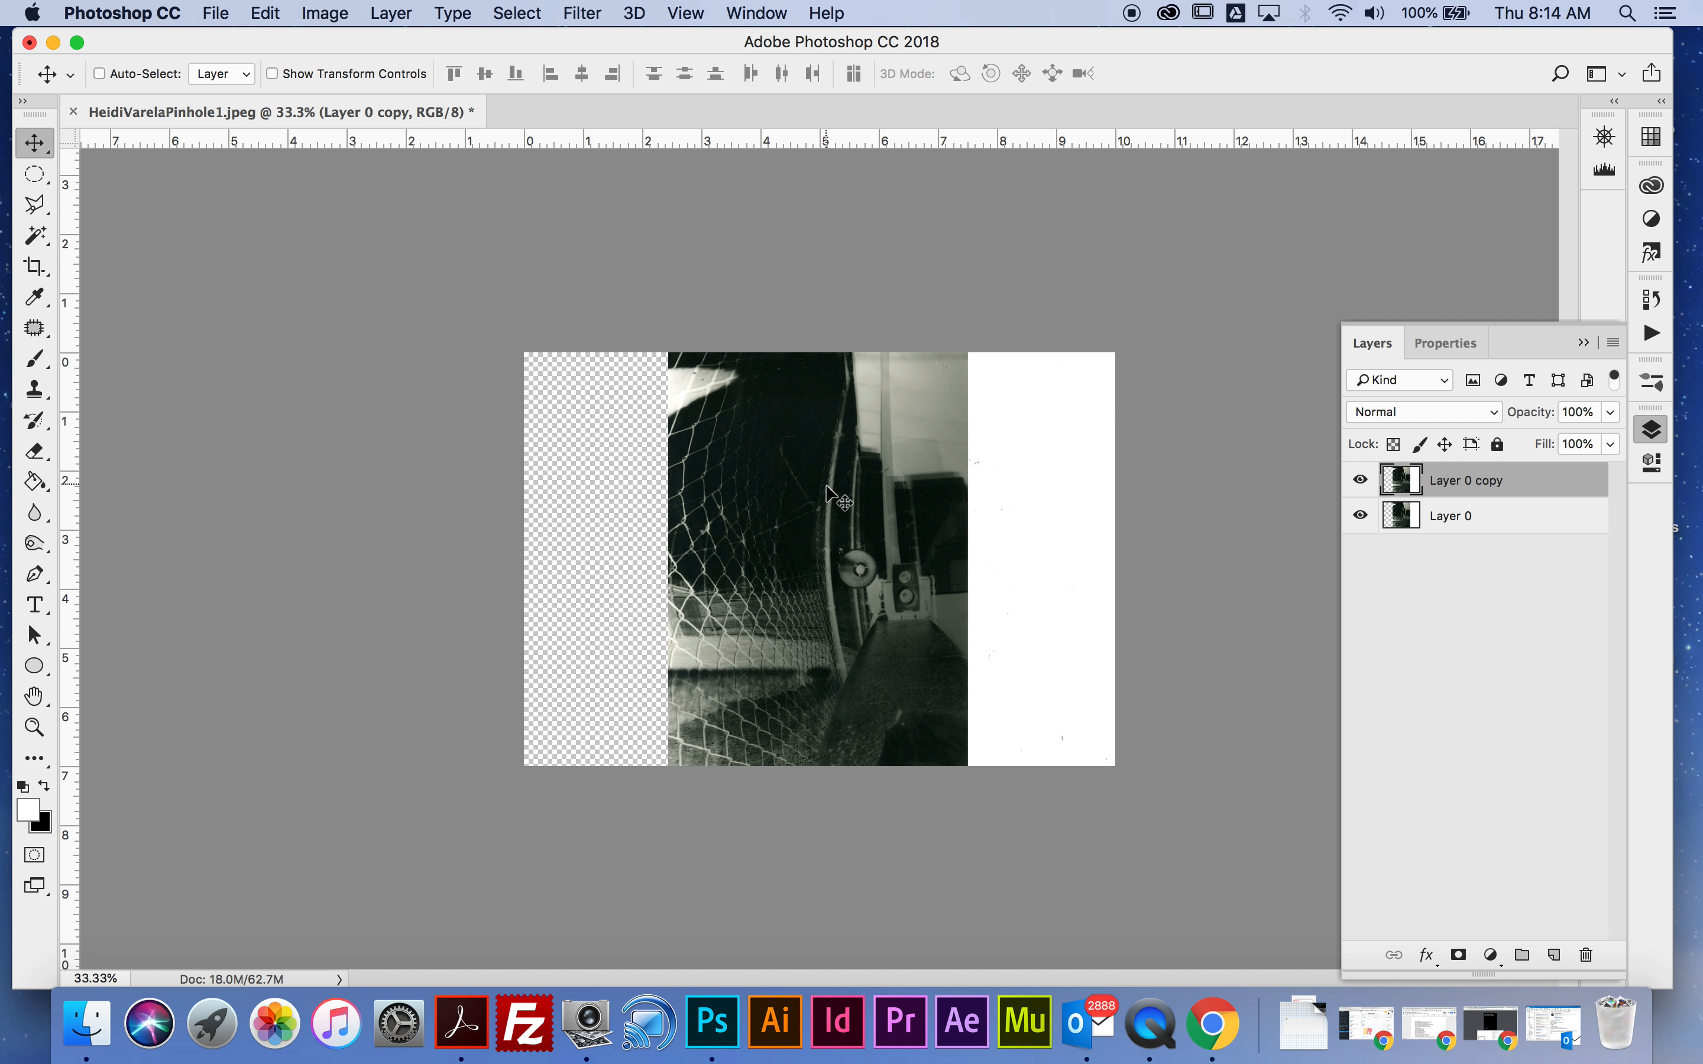
left_click_drag(898, 503, 748, 503)
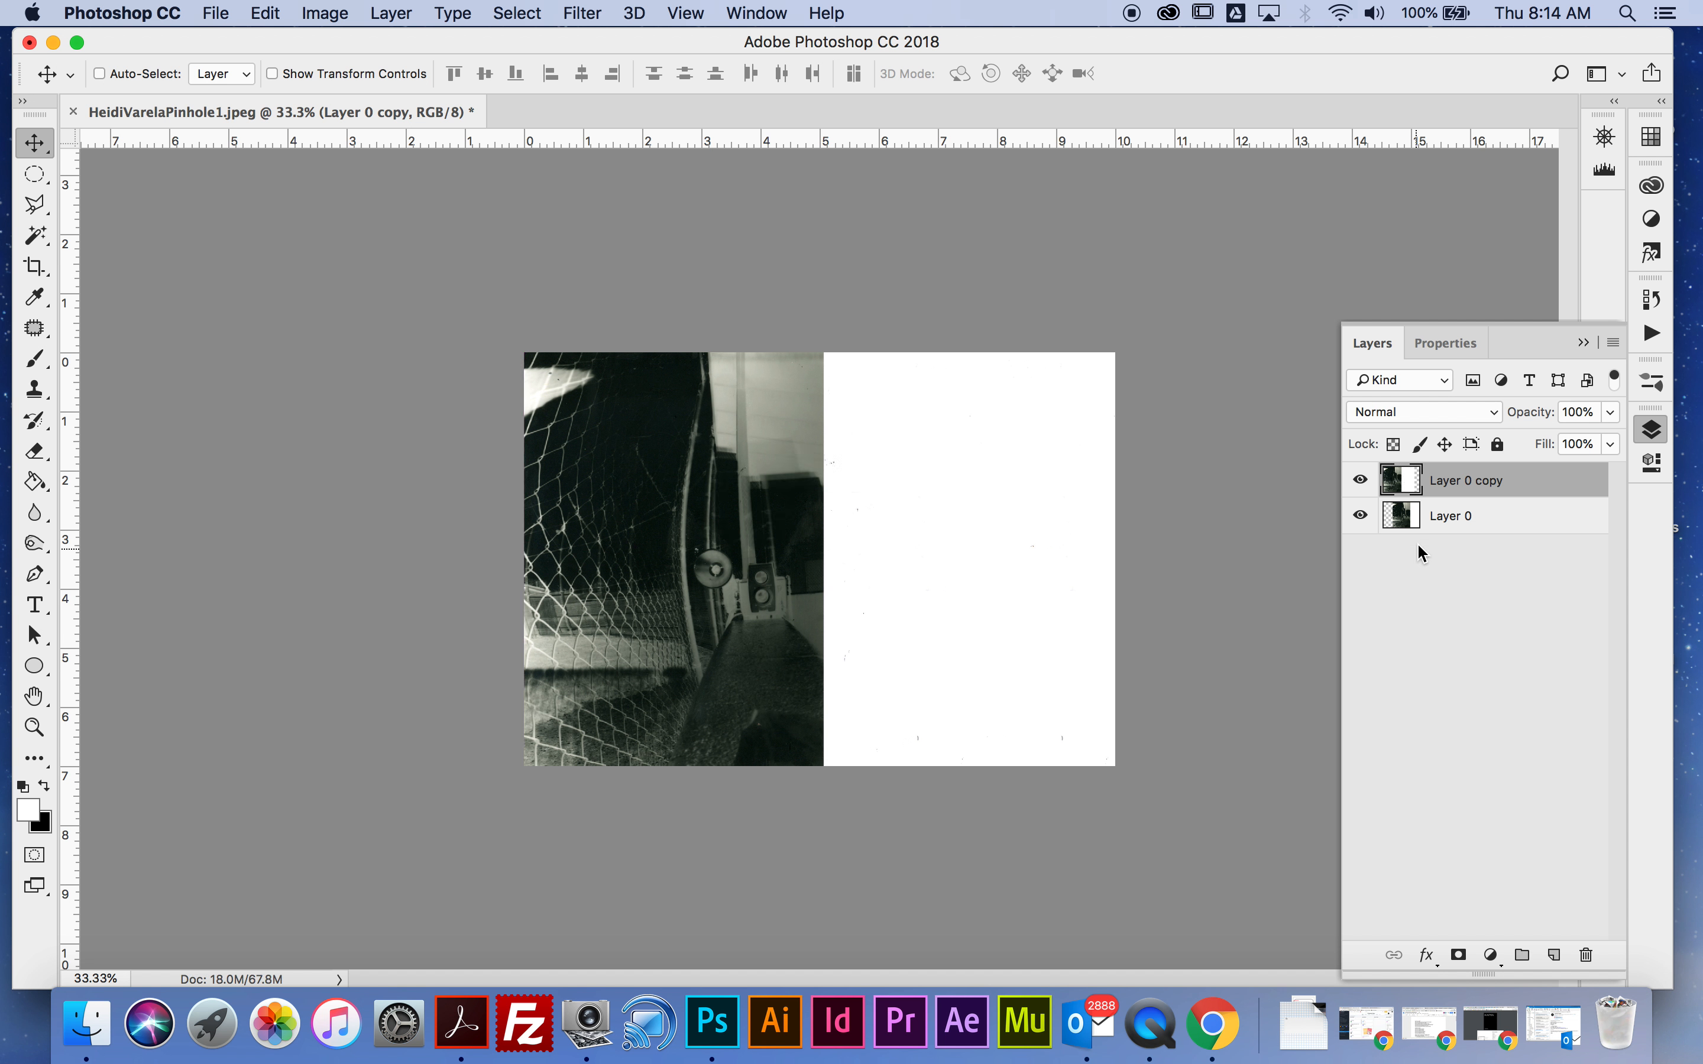
left_click(1446, 525)
left_click_drag(984, 570, 1319, 589)
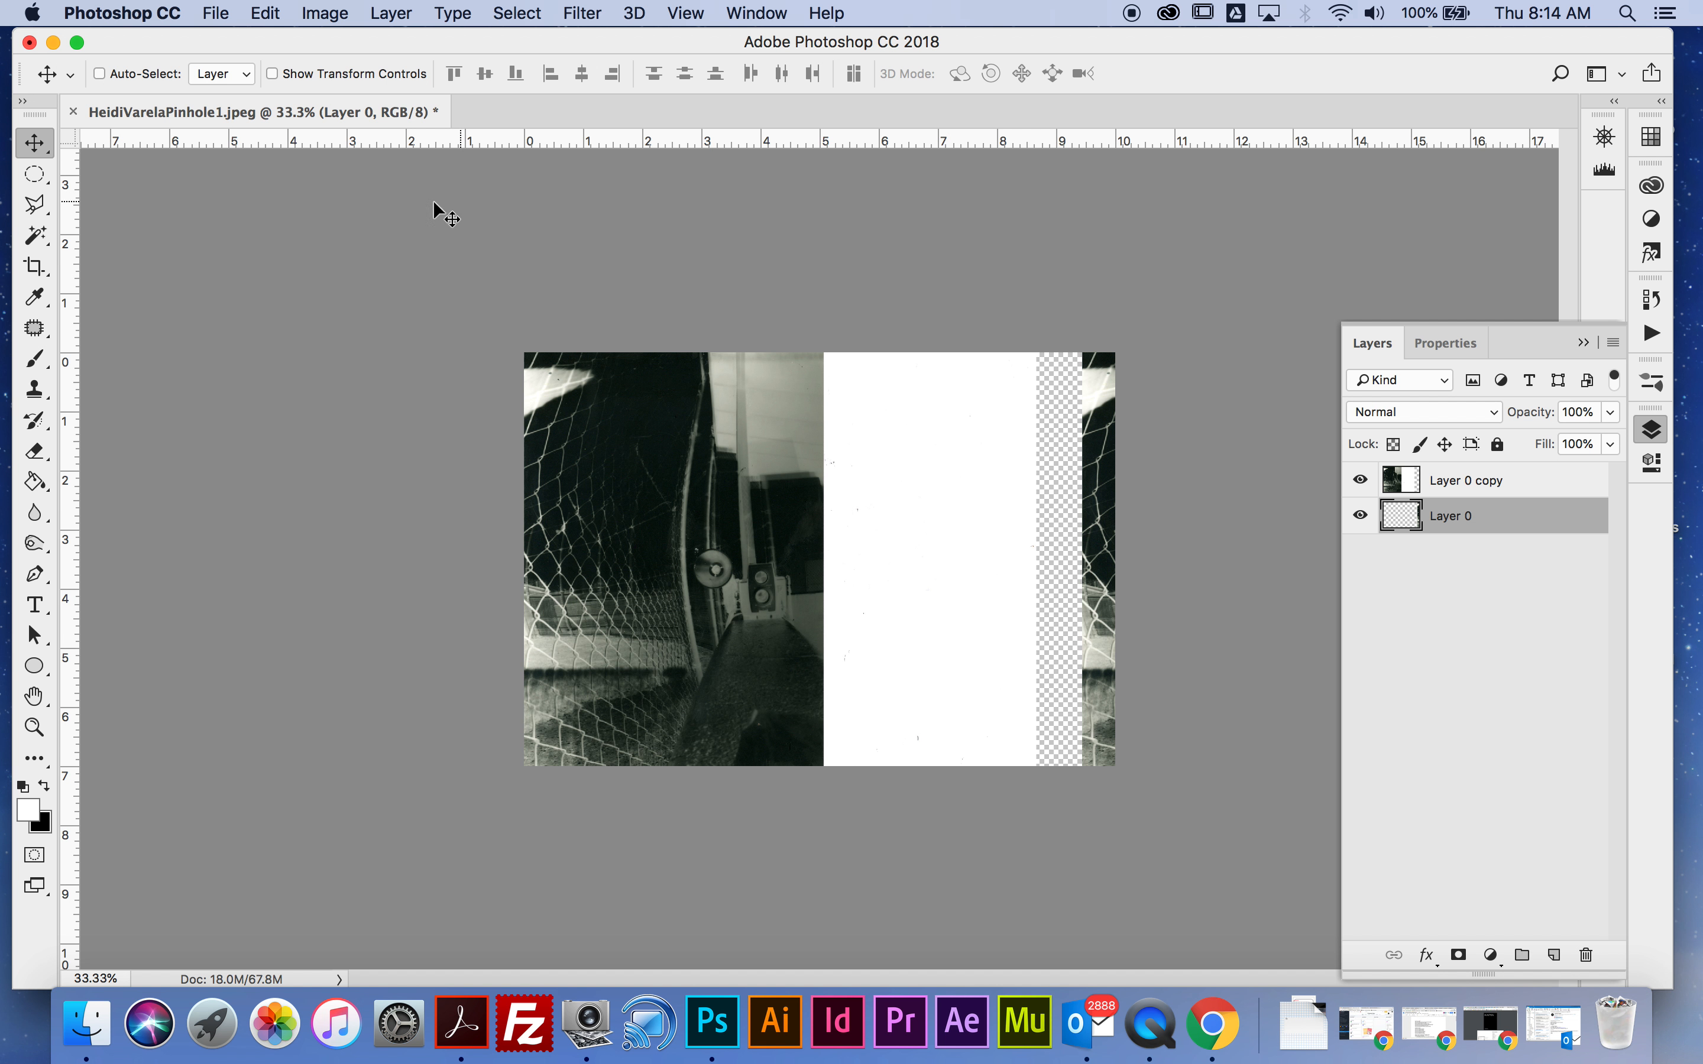
Select the white area beside the photo on Layer 0 copy with the Magic Wand, delete it and clear the selection.
left_click_drag(36, 233, 261, 238)
left_click(972, 444)
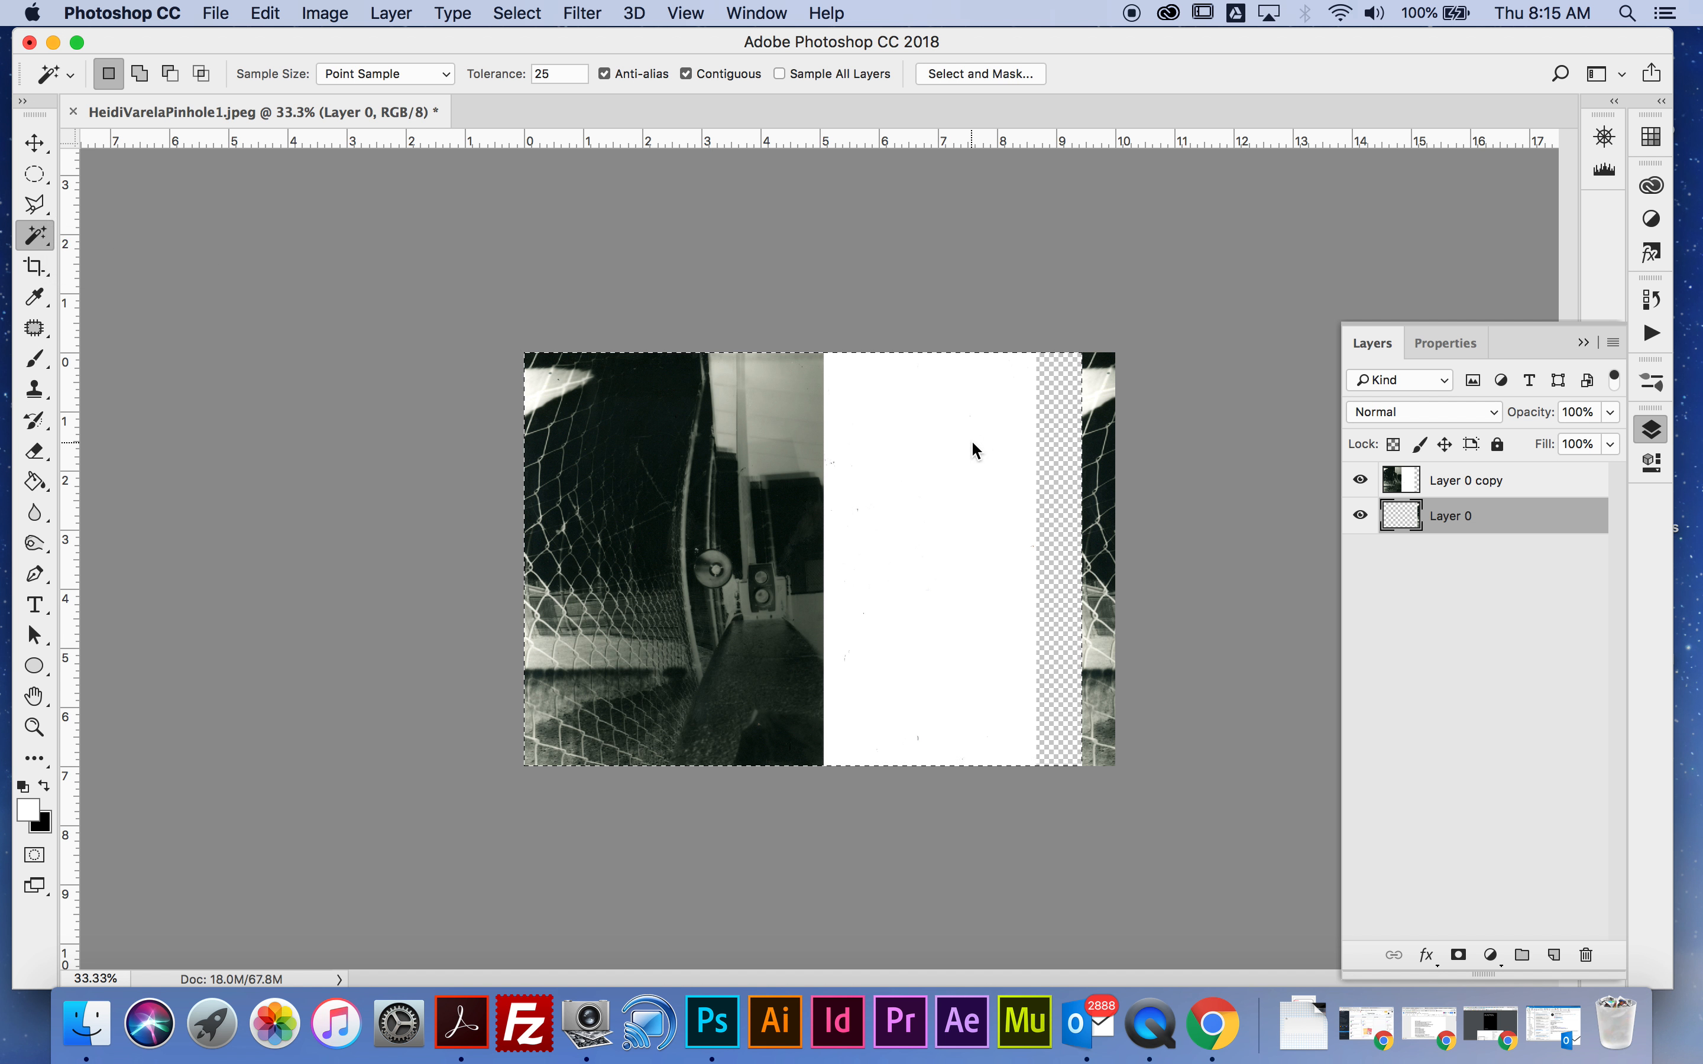
left_click(1454, 481)
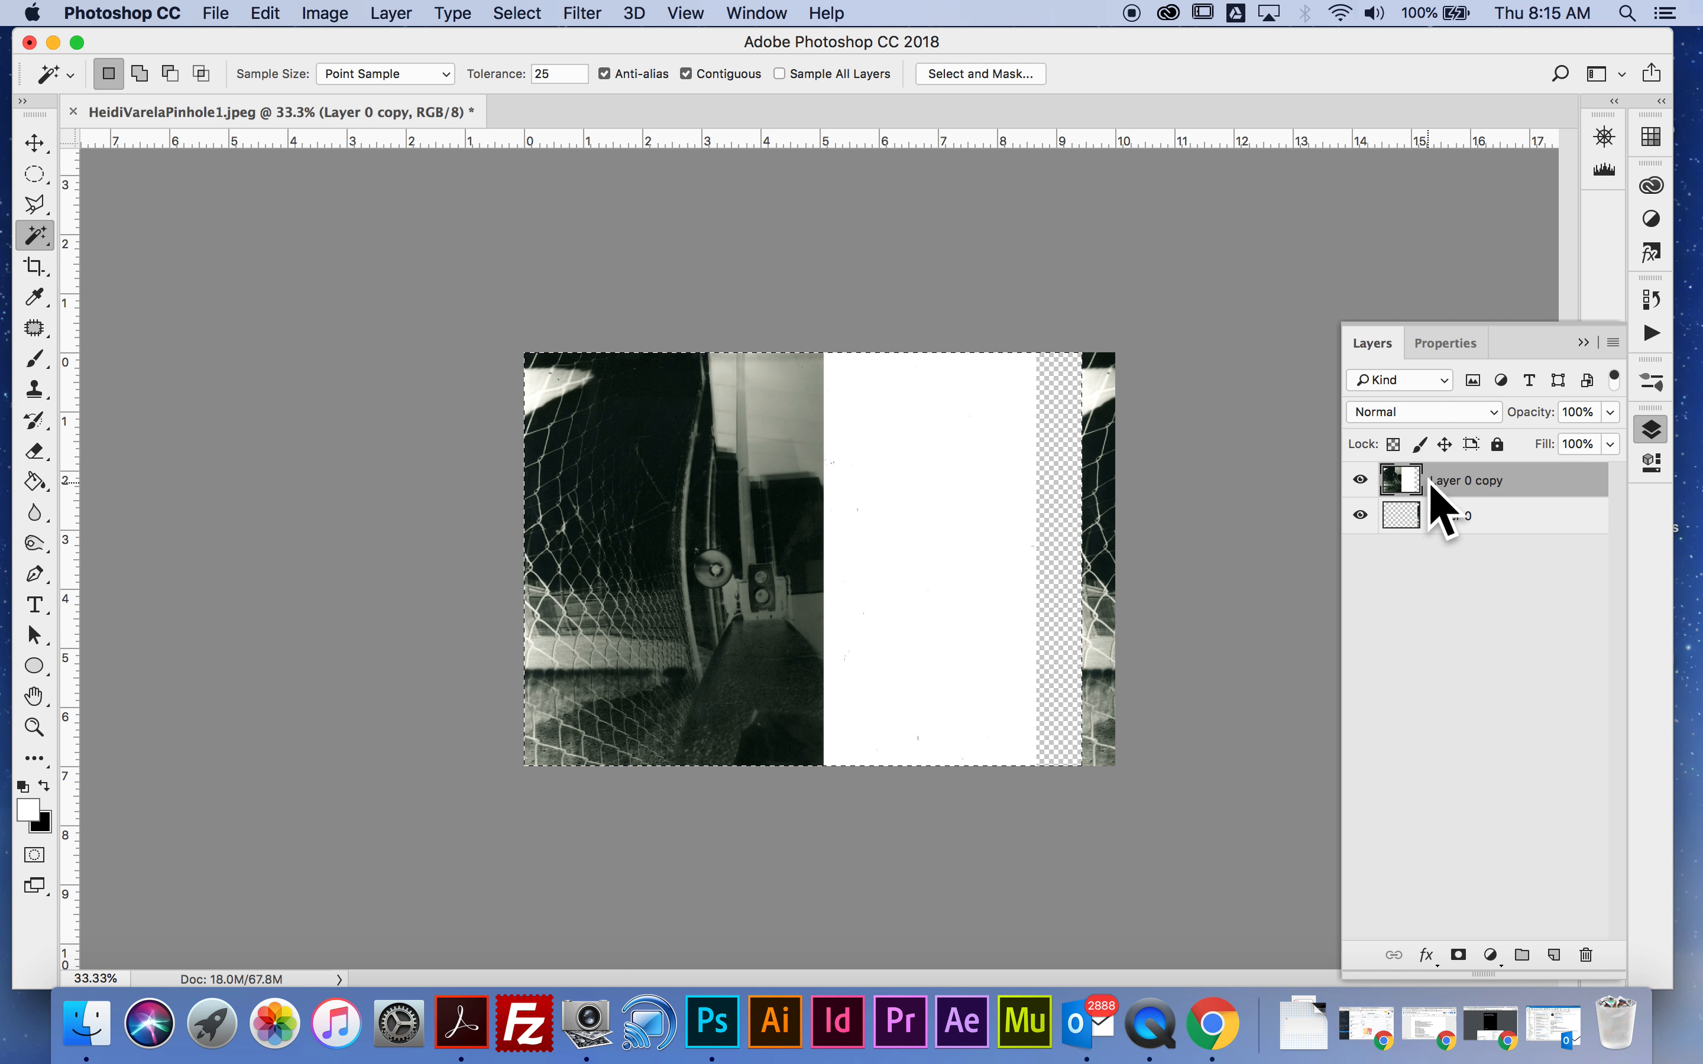
left_click(985, 509)
left_click(984, 495)
key("Delete")
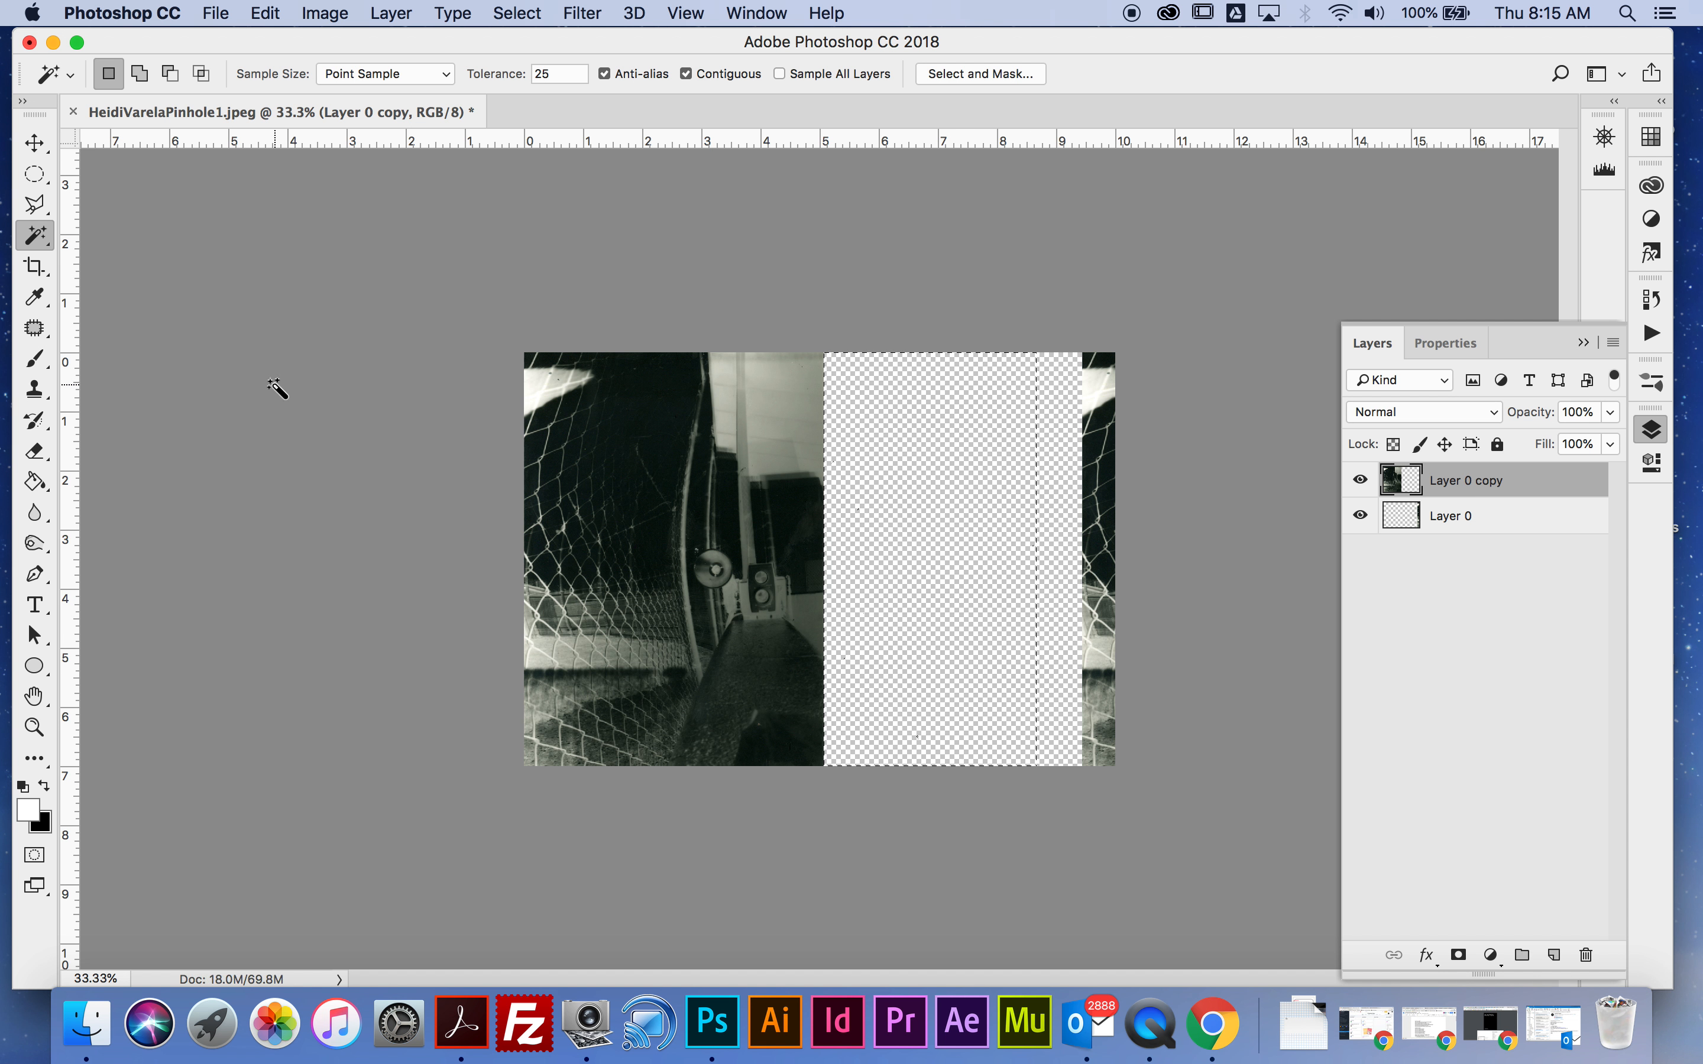
left_click(35, 142)
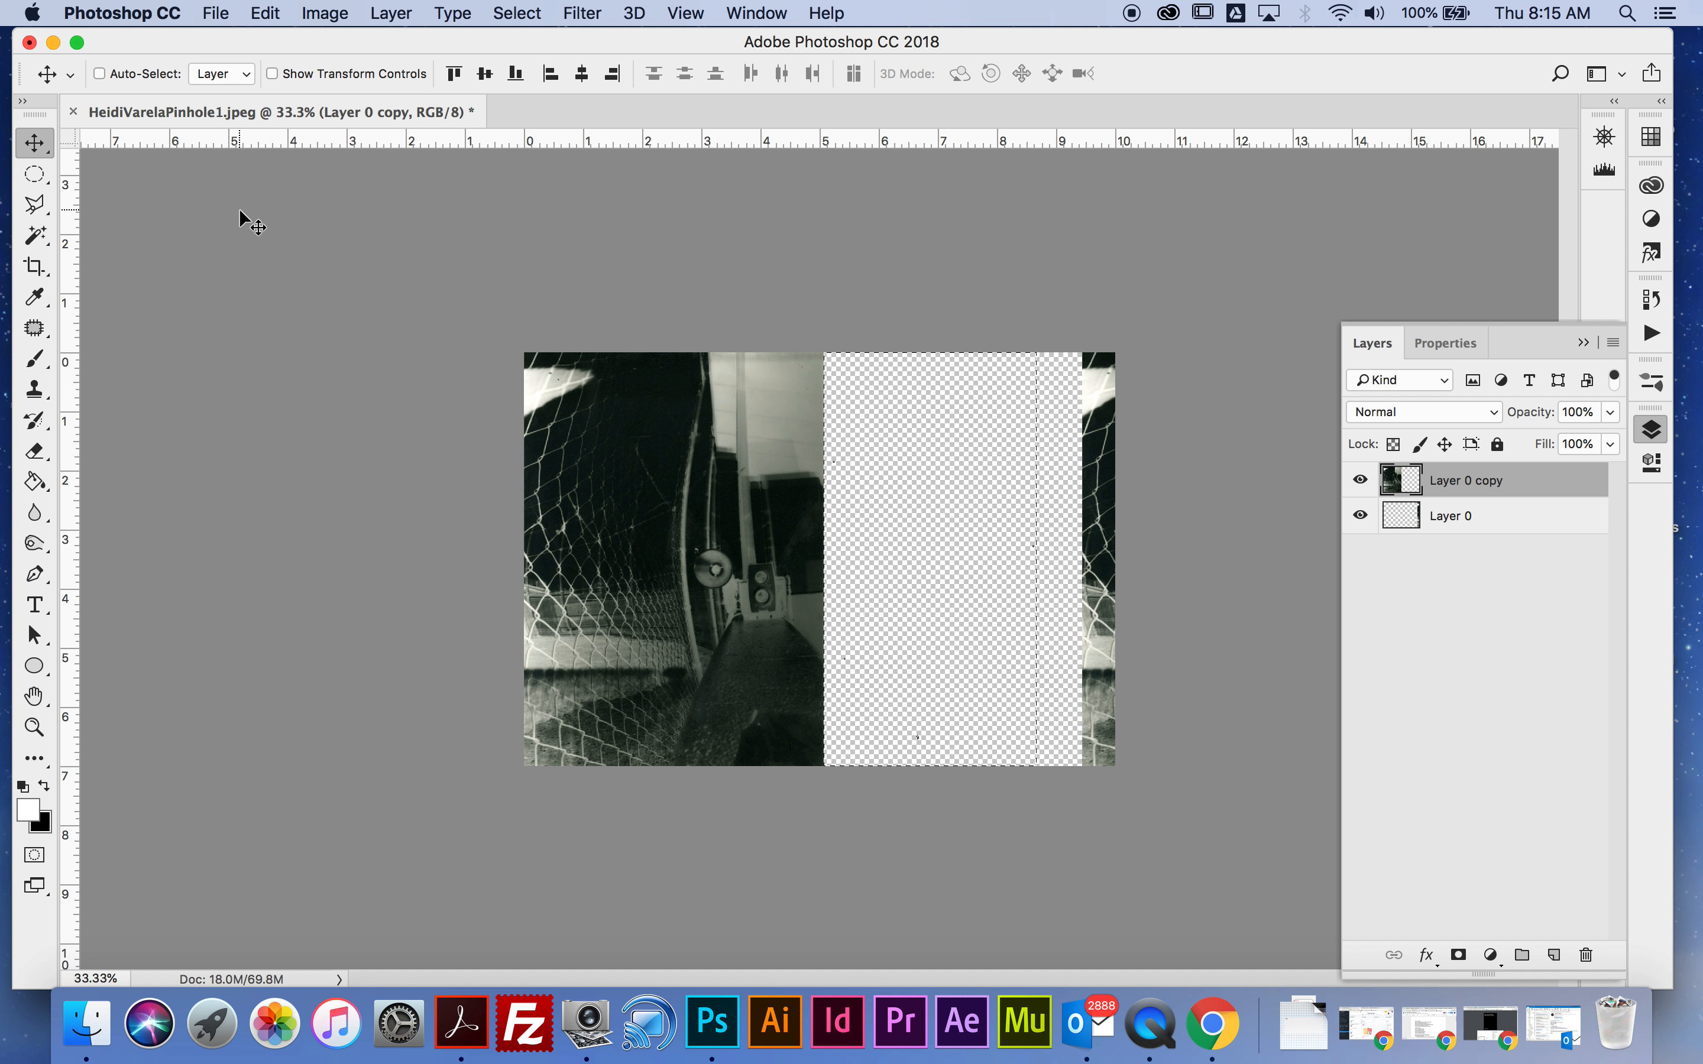
key("super+d")
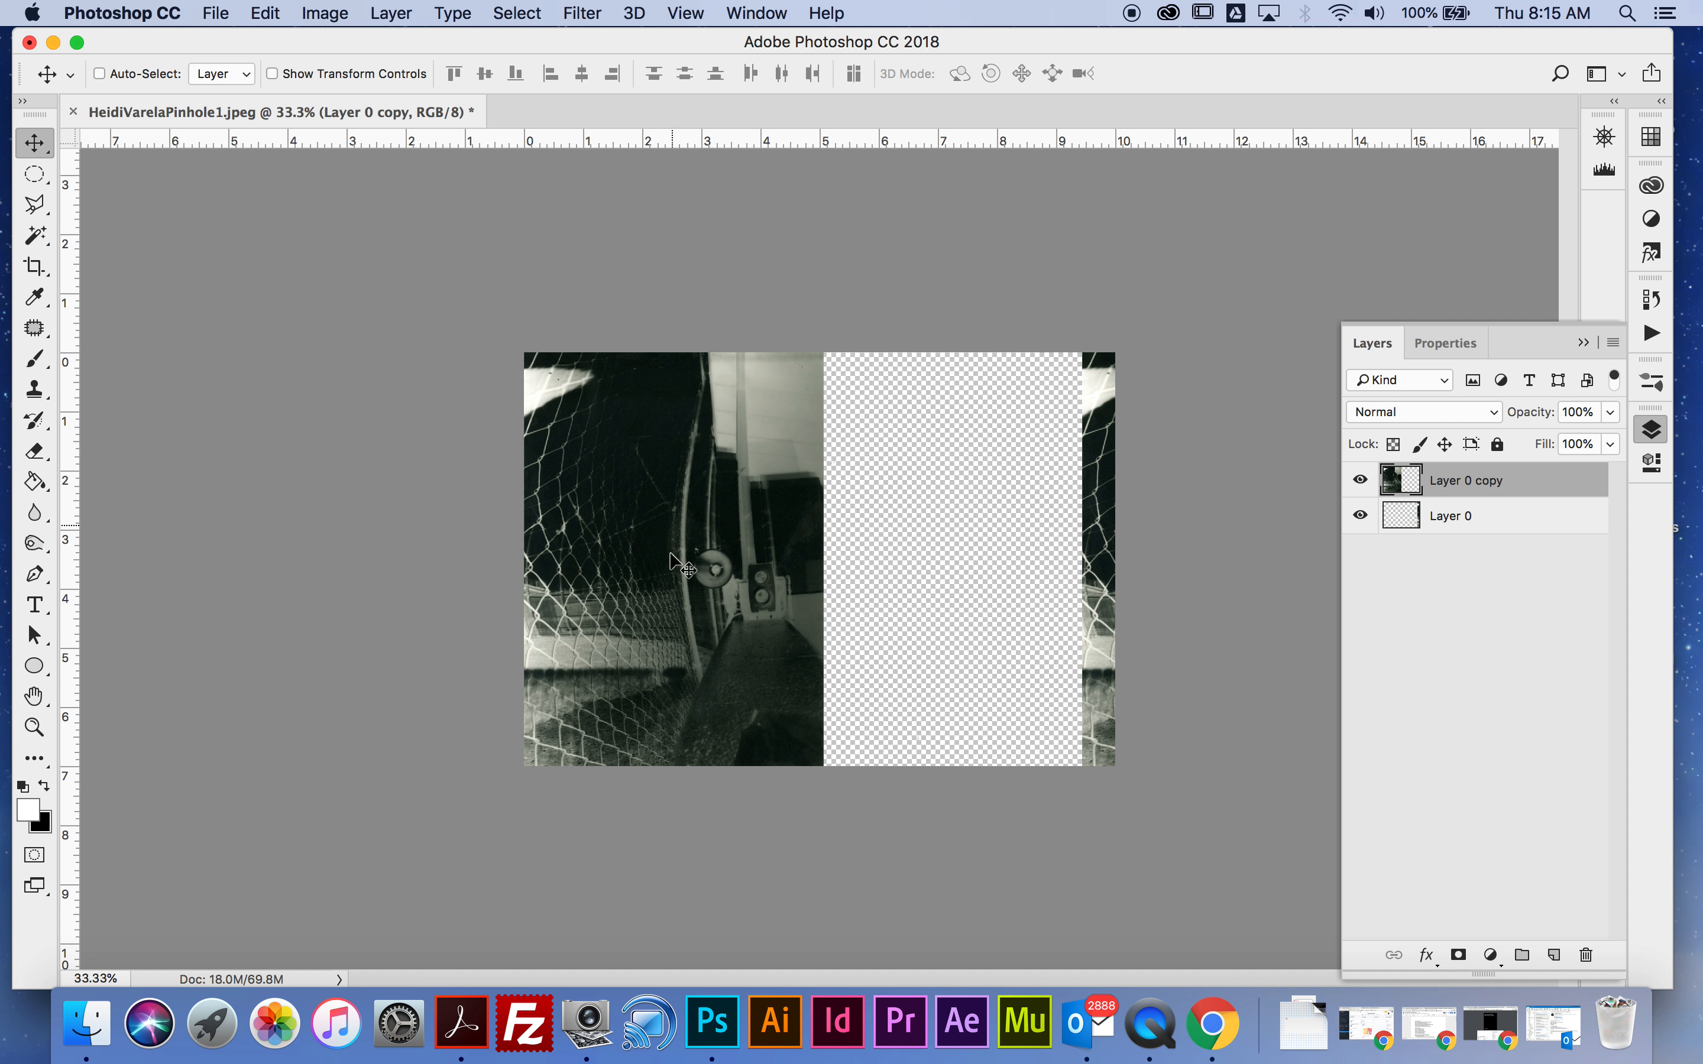
Move Layer 0 so its photo sits directly beside the Layer 0 copy photo, and invert its colors.
left_click(1454, 522)
left_click_drag(1094, 597, 836, 603)
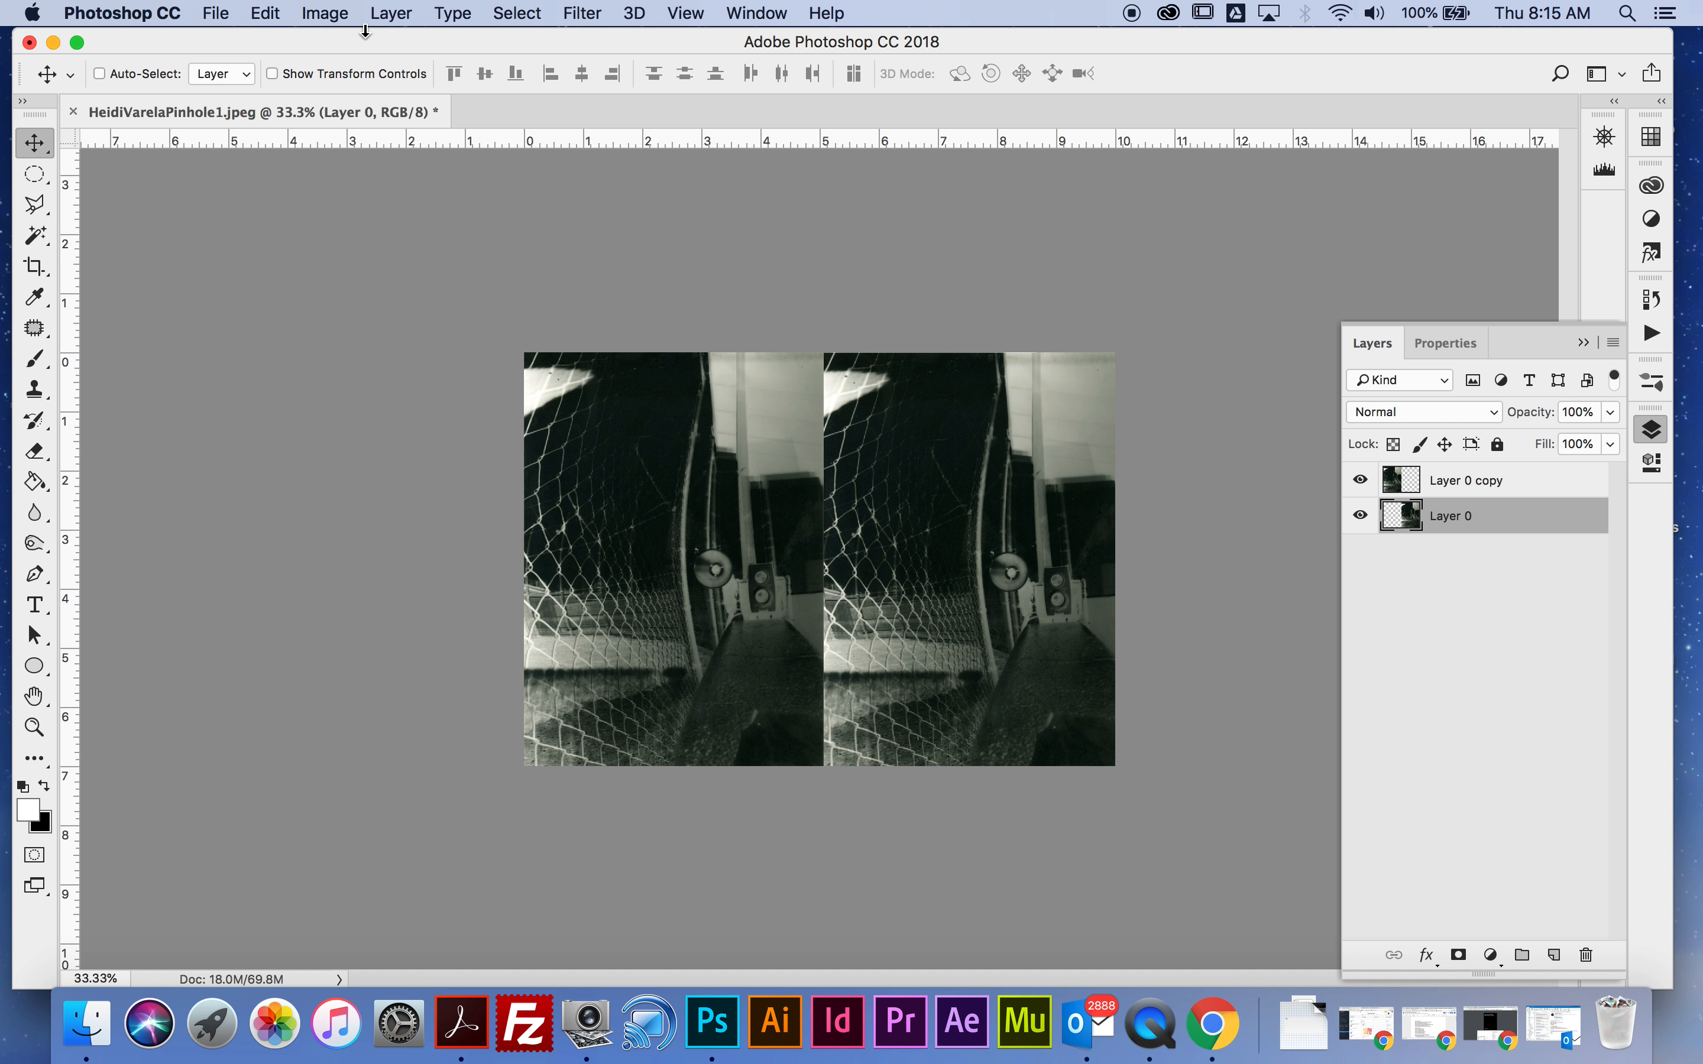
left_click(339, 14)
mouse_move(347, 80)
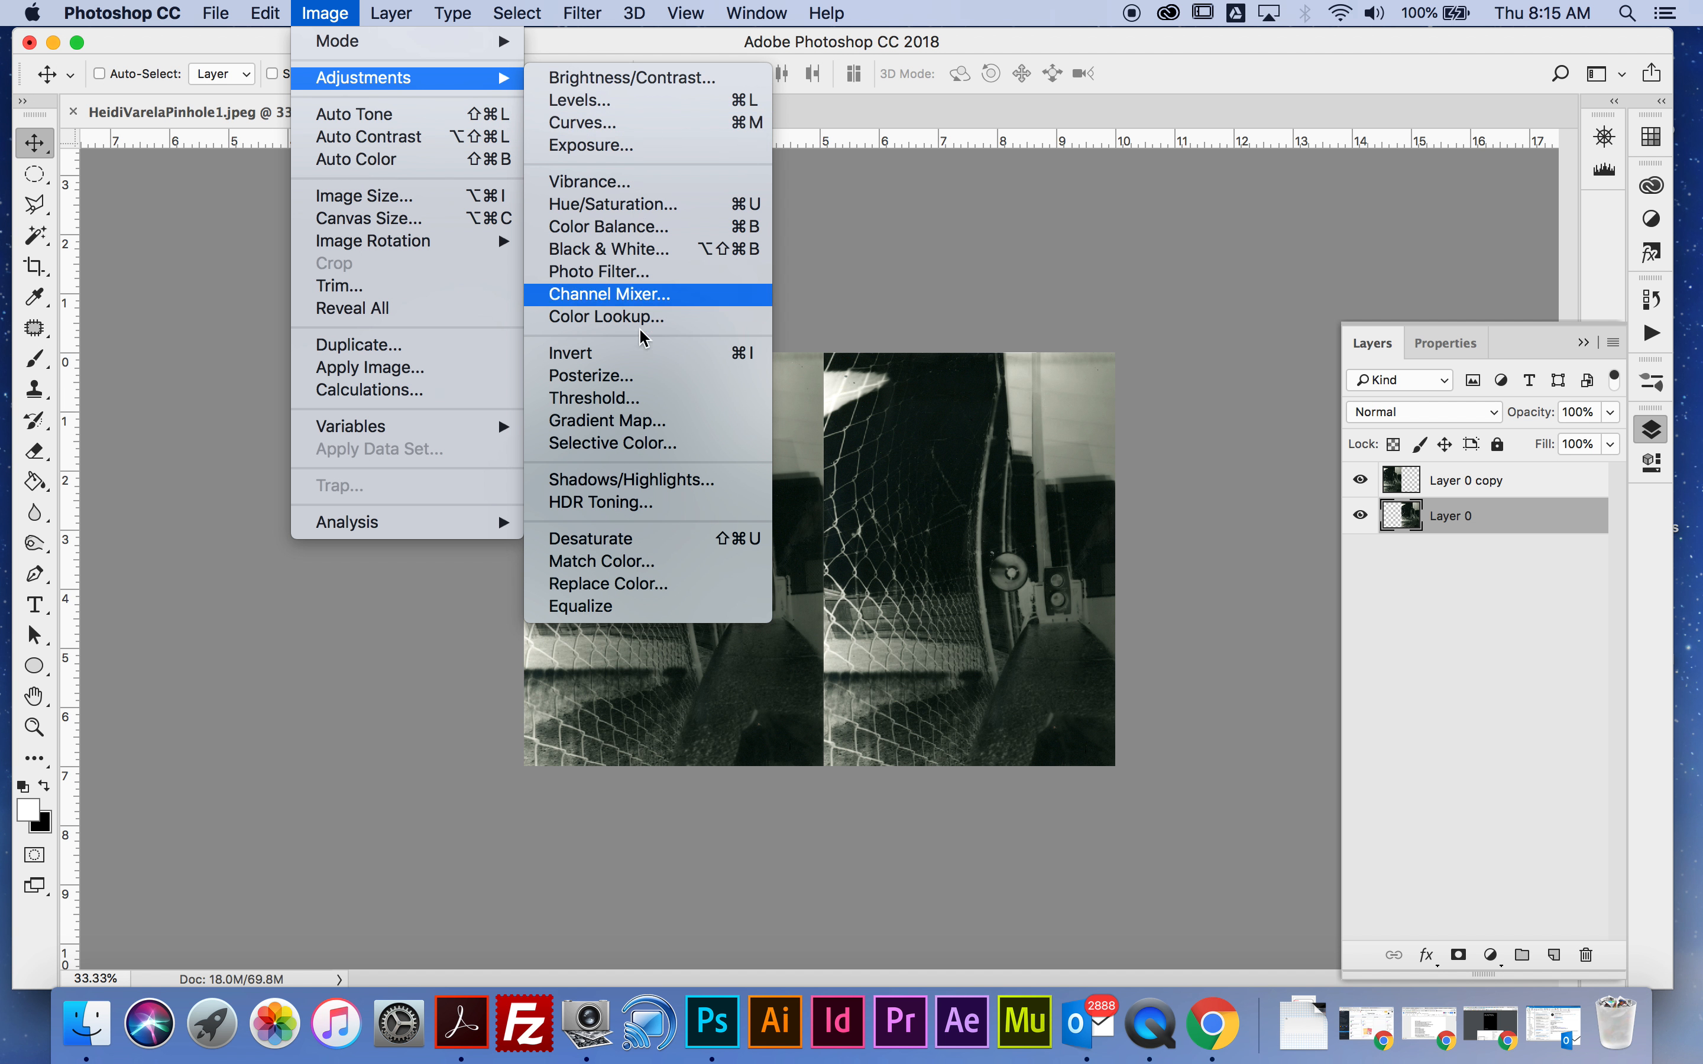
left_click(632, 361)
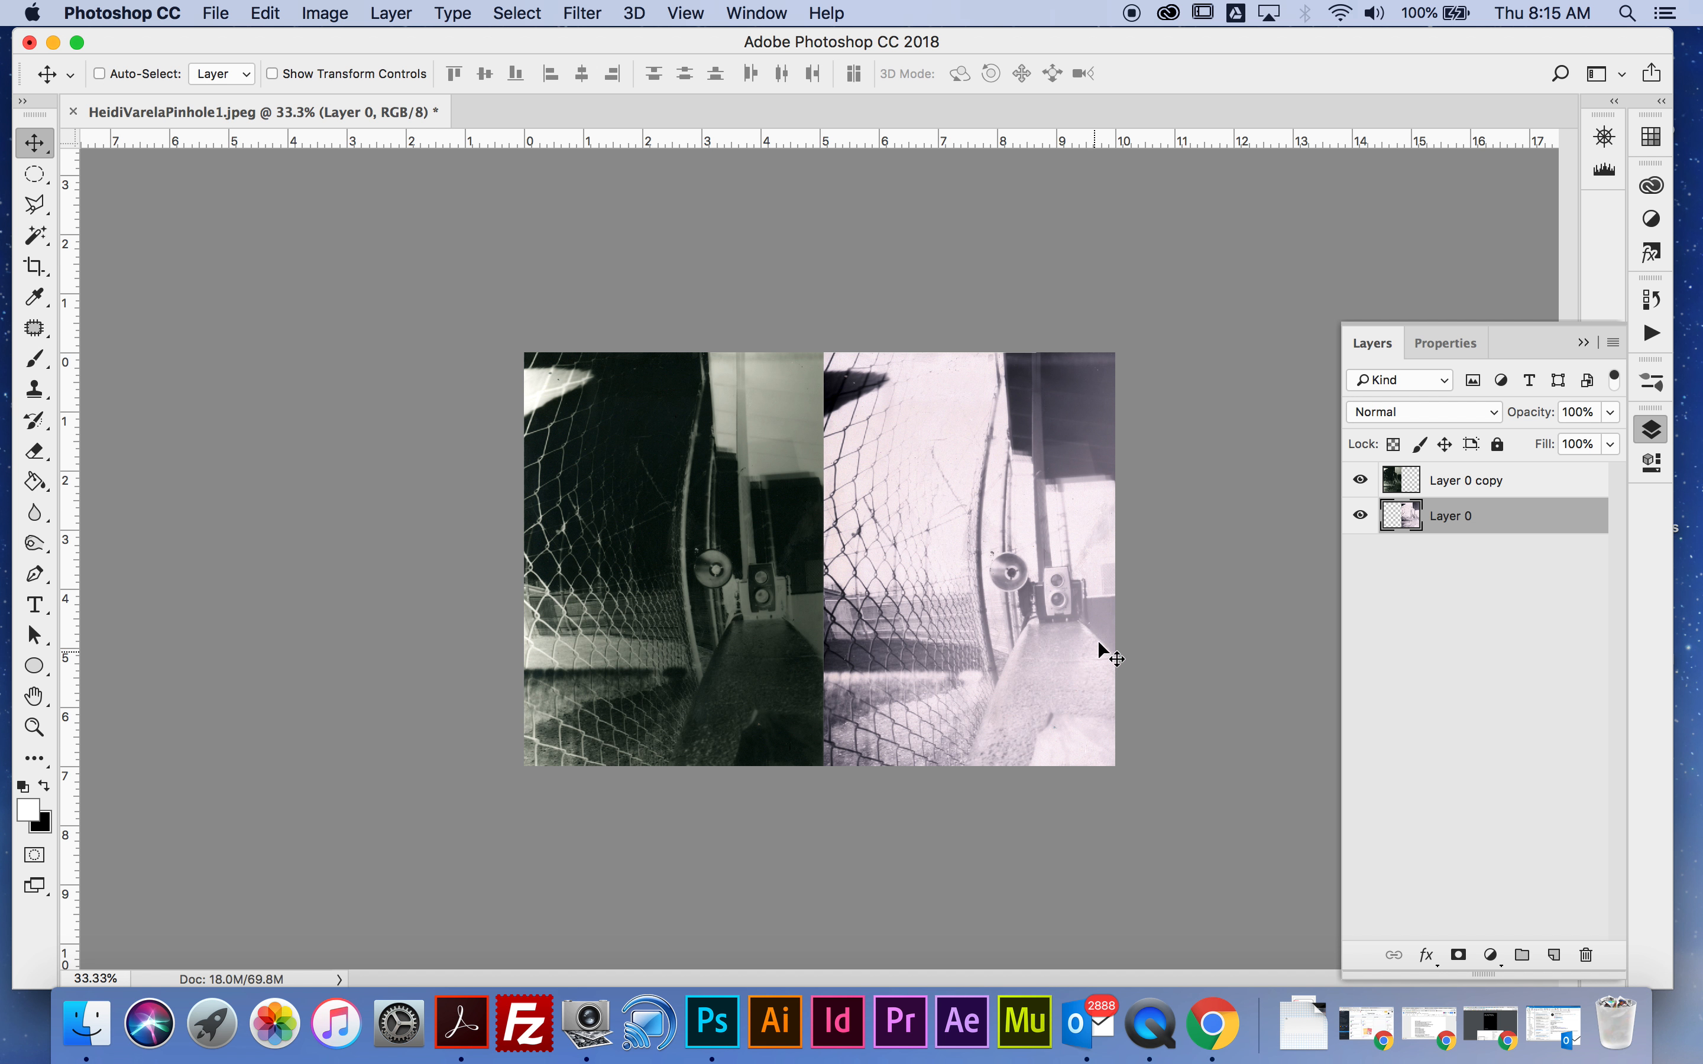
Flip Layer 0 horizontally and reposition it so it mirrors and fills the half beside the original photo.
left_click(280, 6)
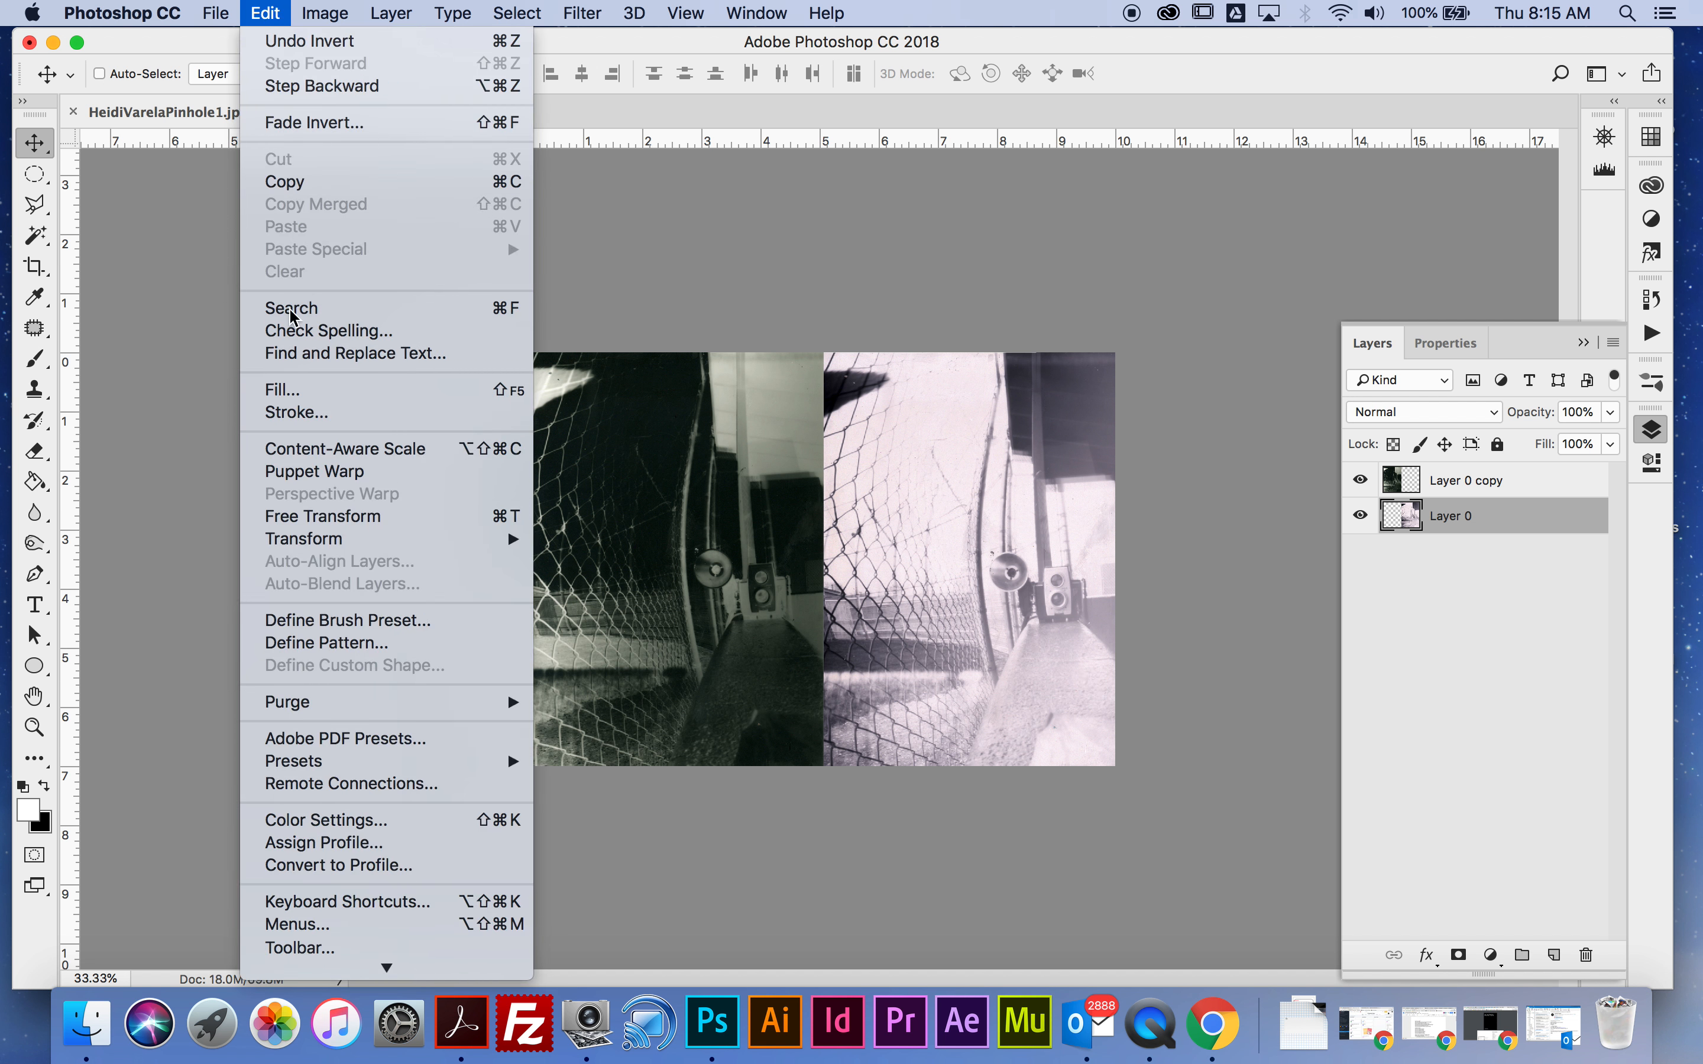
mouse_move(299, 538)
left_click(567, 806)
left_click_drag(1088, 637, 880, 635)
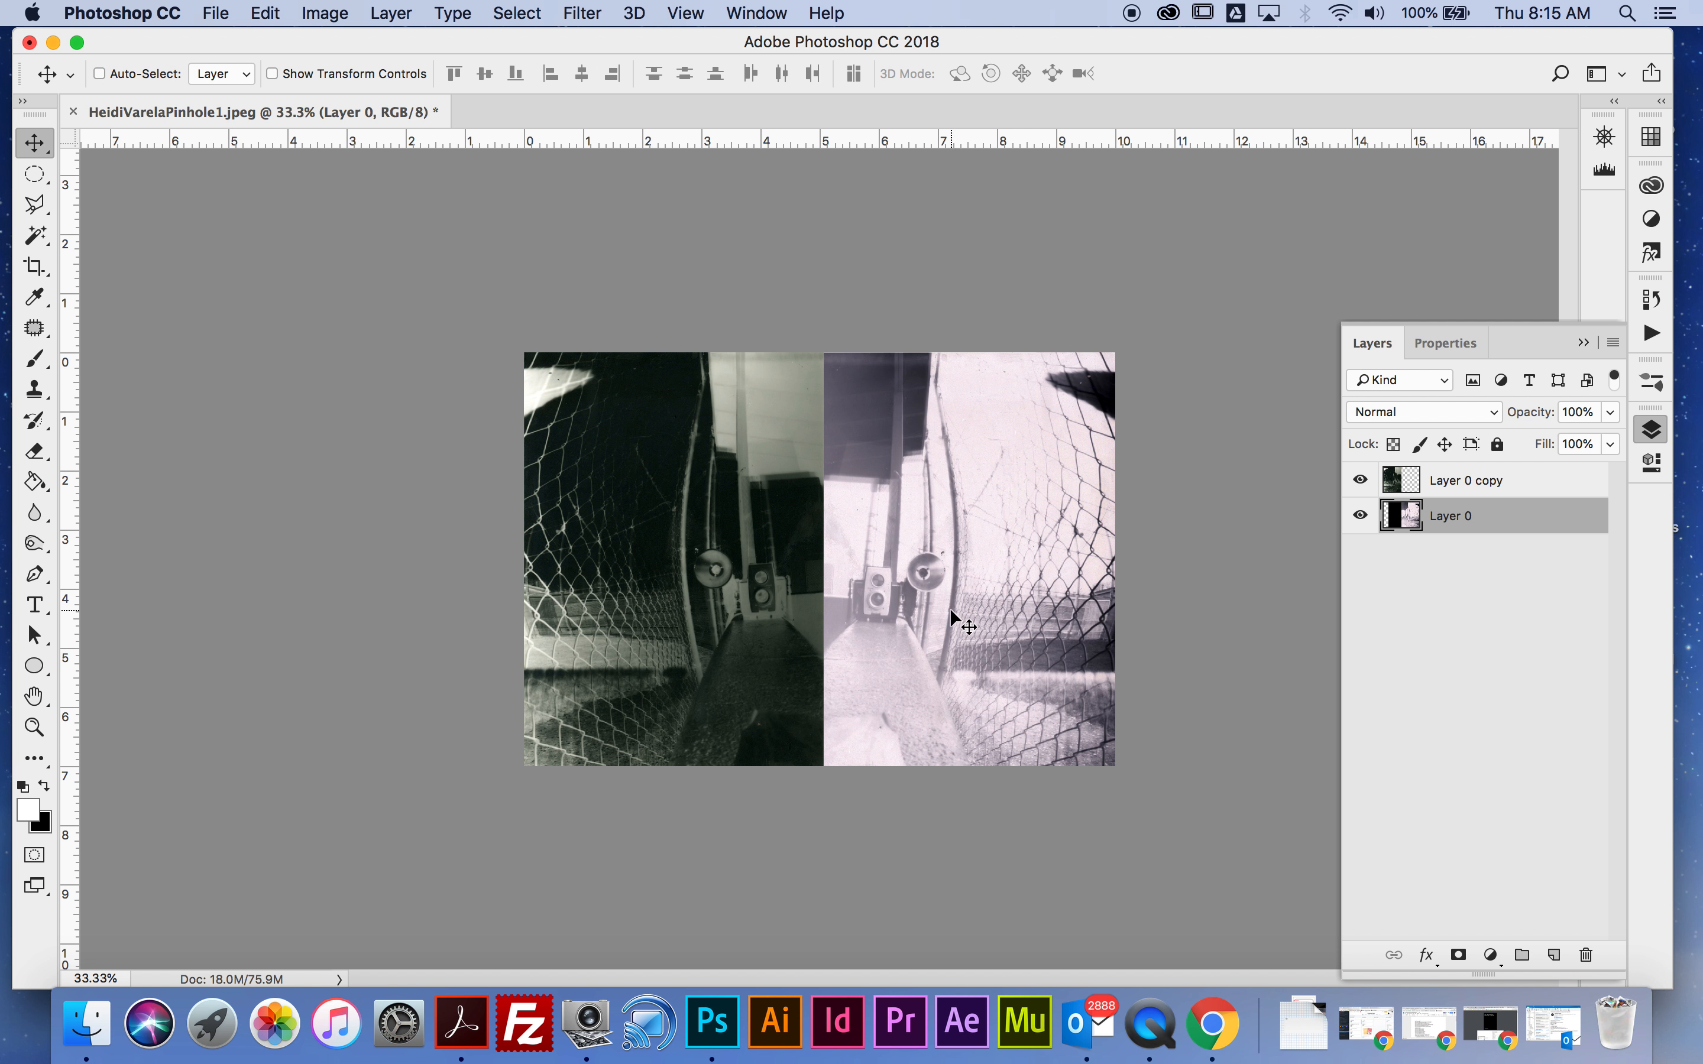
Save the document to the Desktop in Photoshop format with layers, keeping the file name and accepting the format options.
left_click(218, 15)
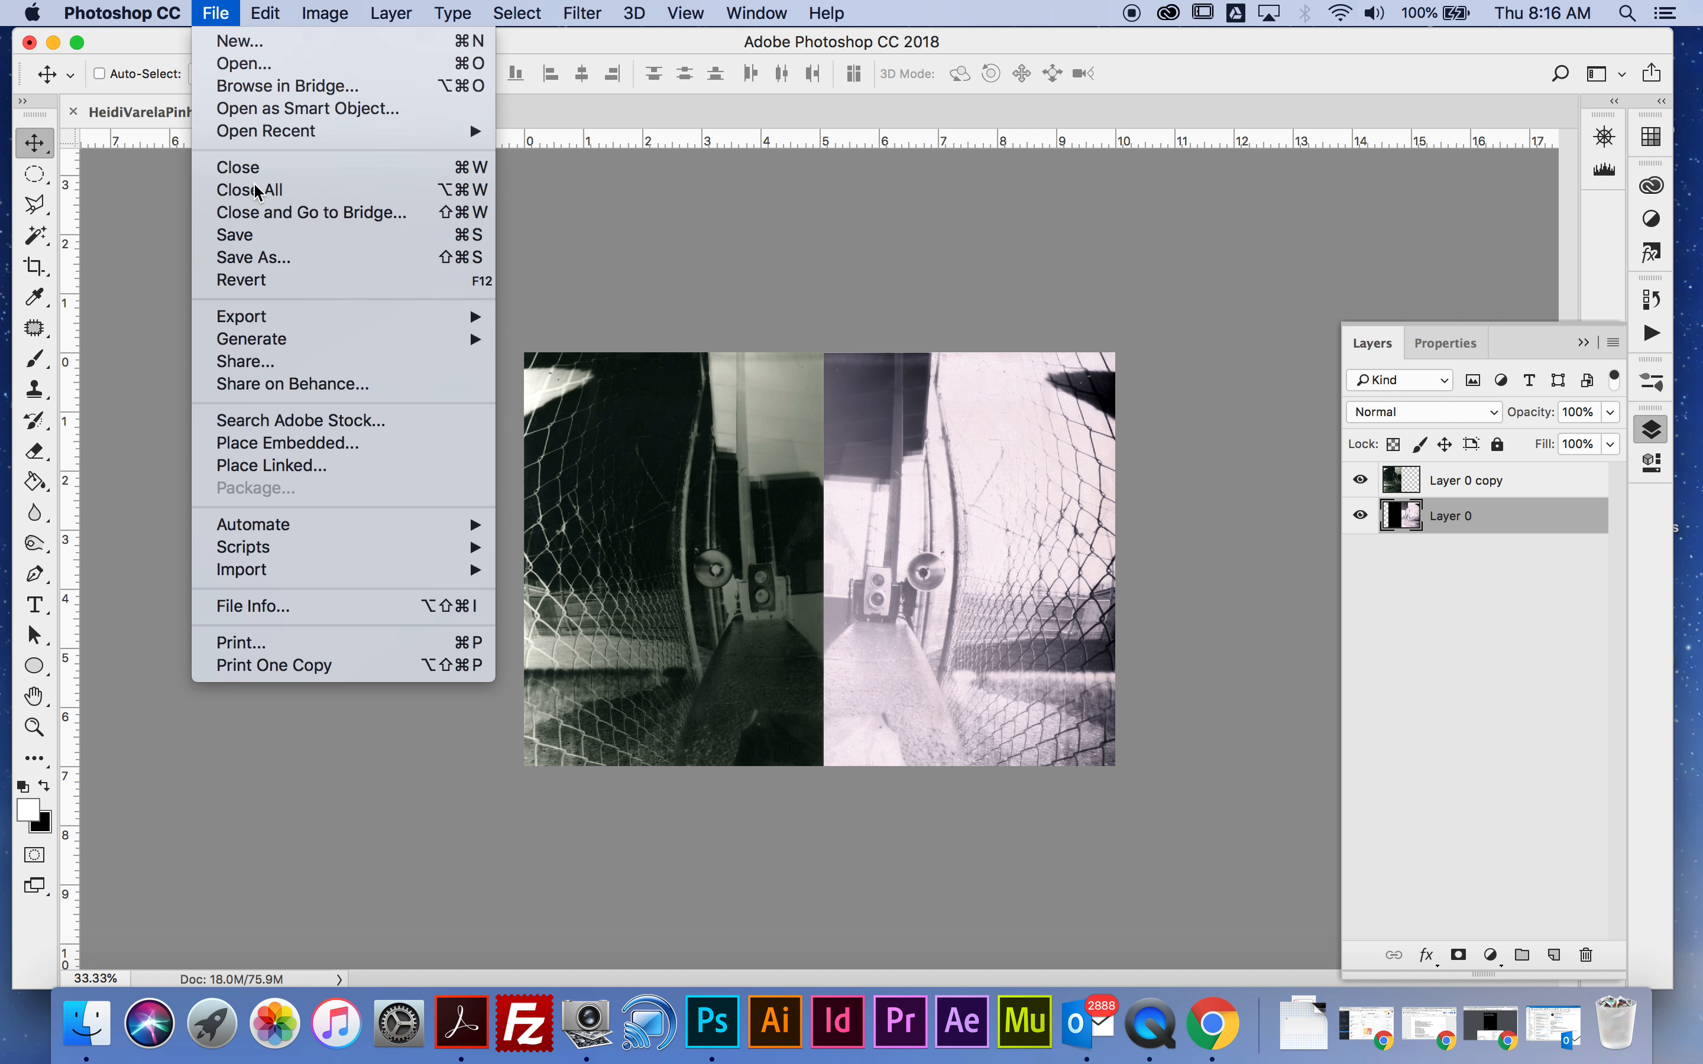
left_click(235, 264)
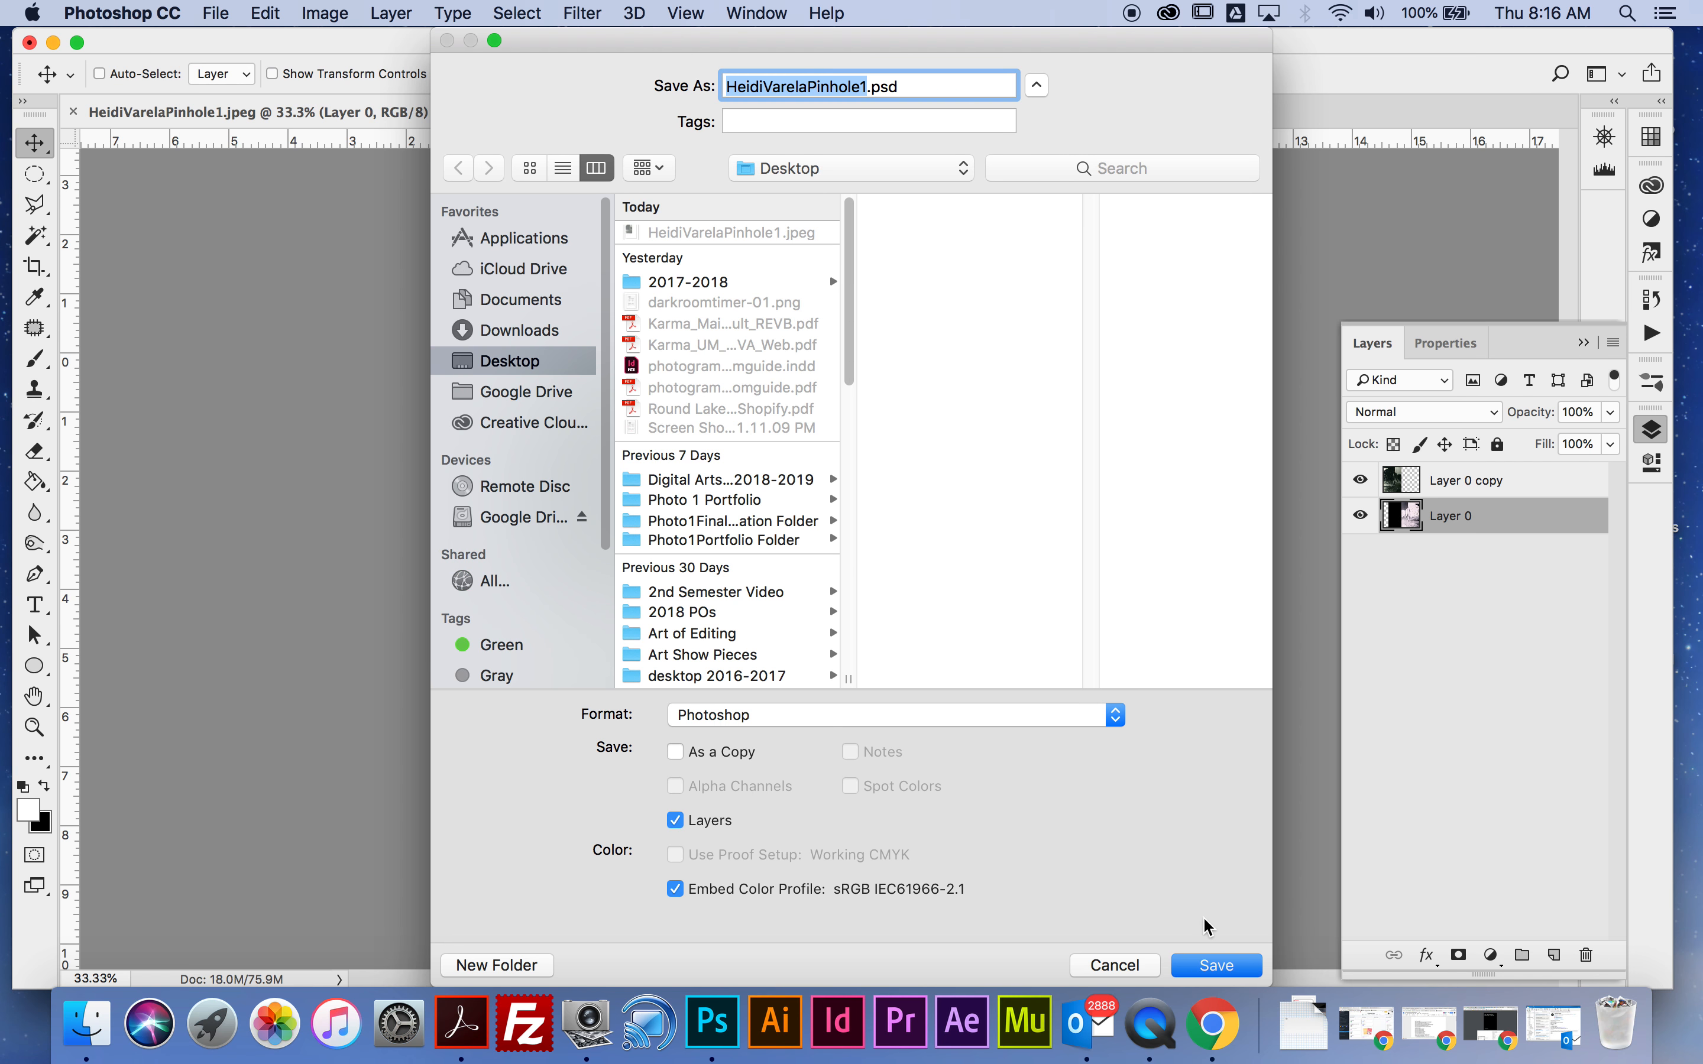
left_click(1204, 965)
left_click(1422, 496)
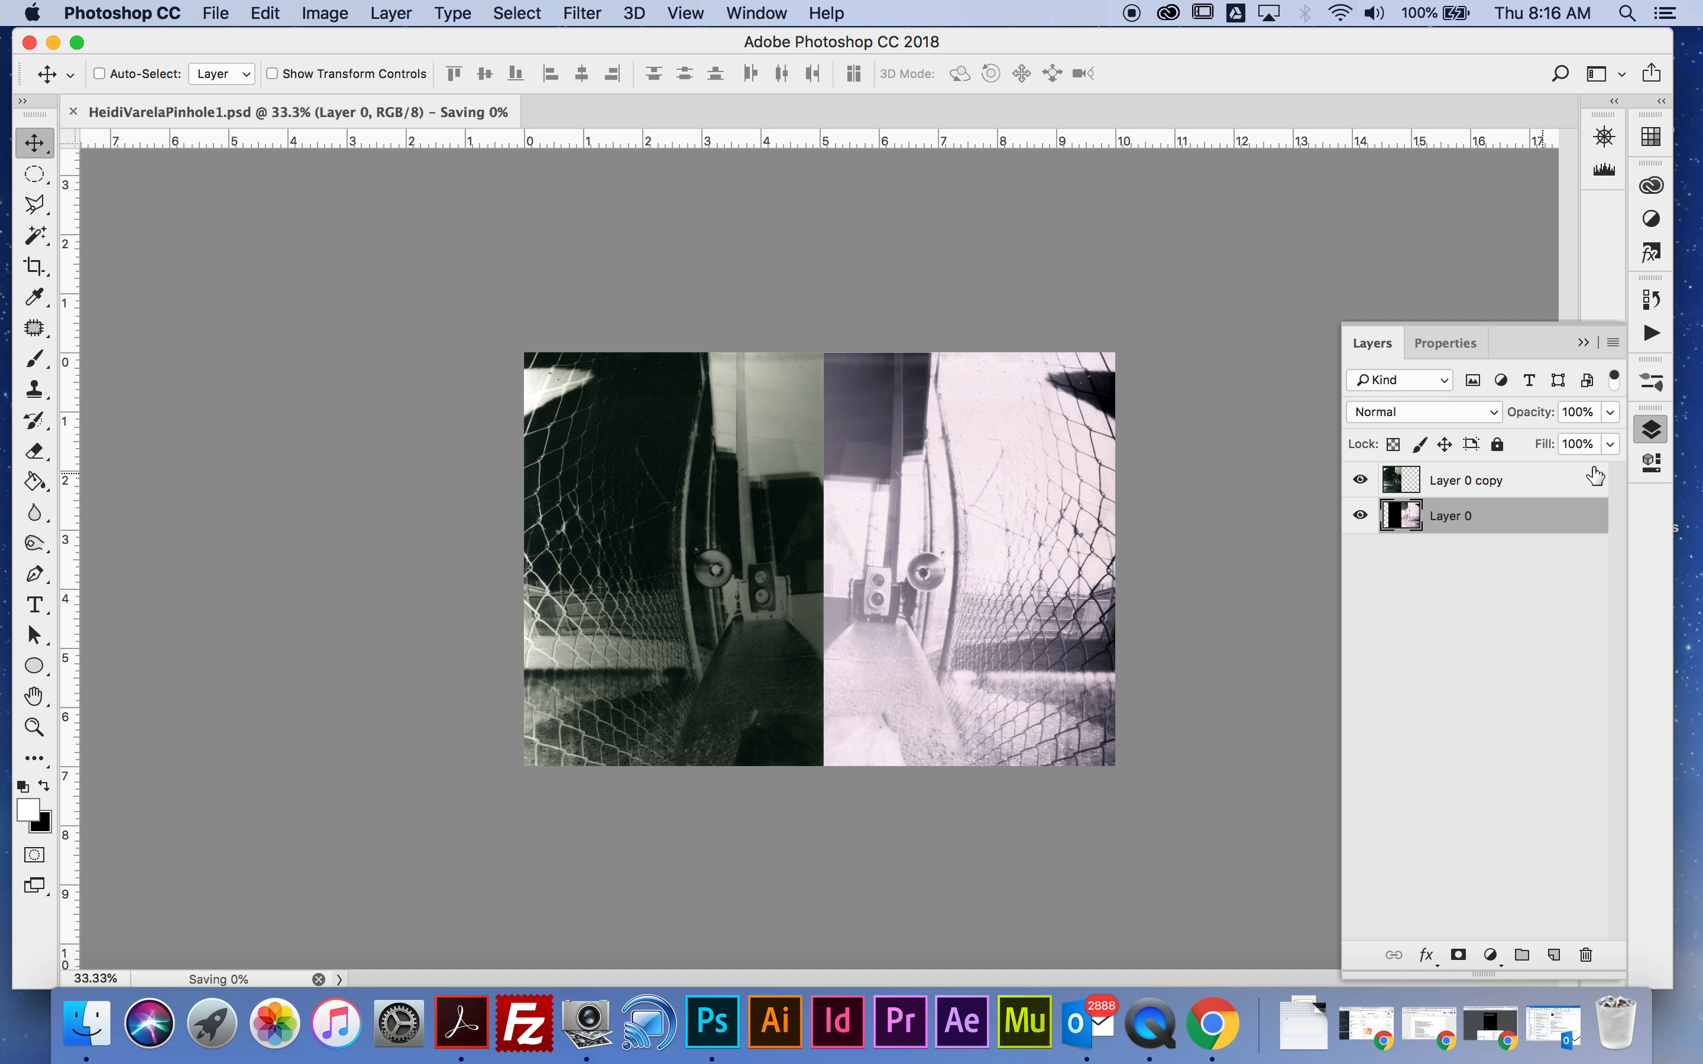
Save a JPEG copy of the document to the Desktop under the same file name, accepting the JPEG options.
left_click(225, 10)
left_click(282, 257)
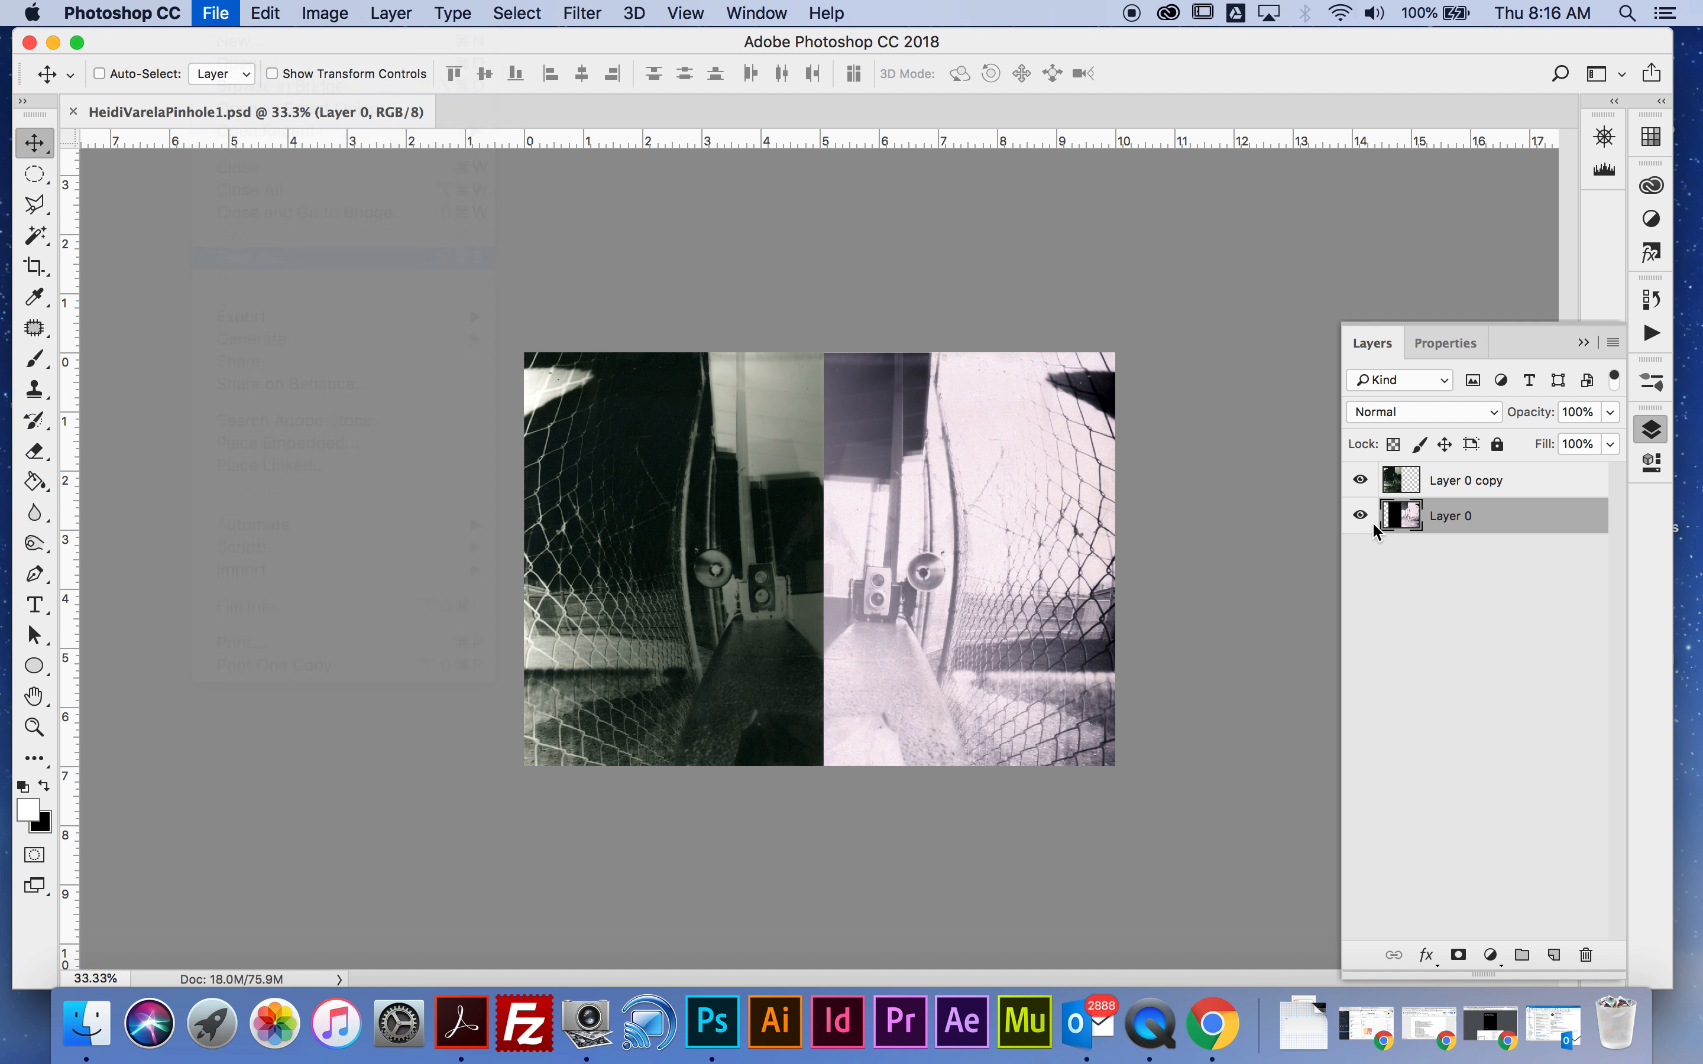
left_click(863, 713)
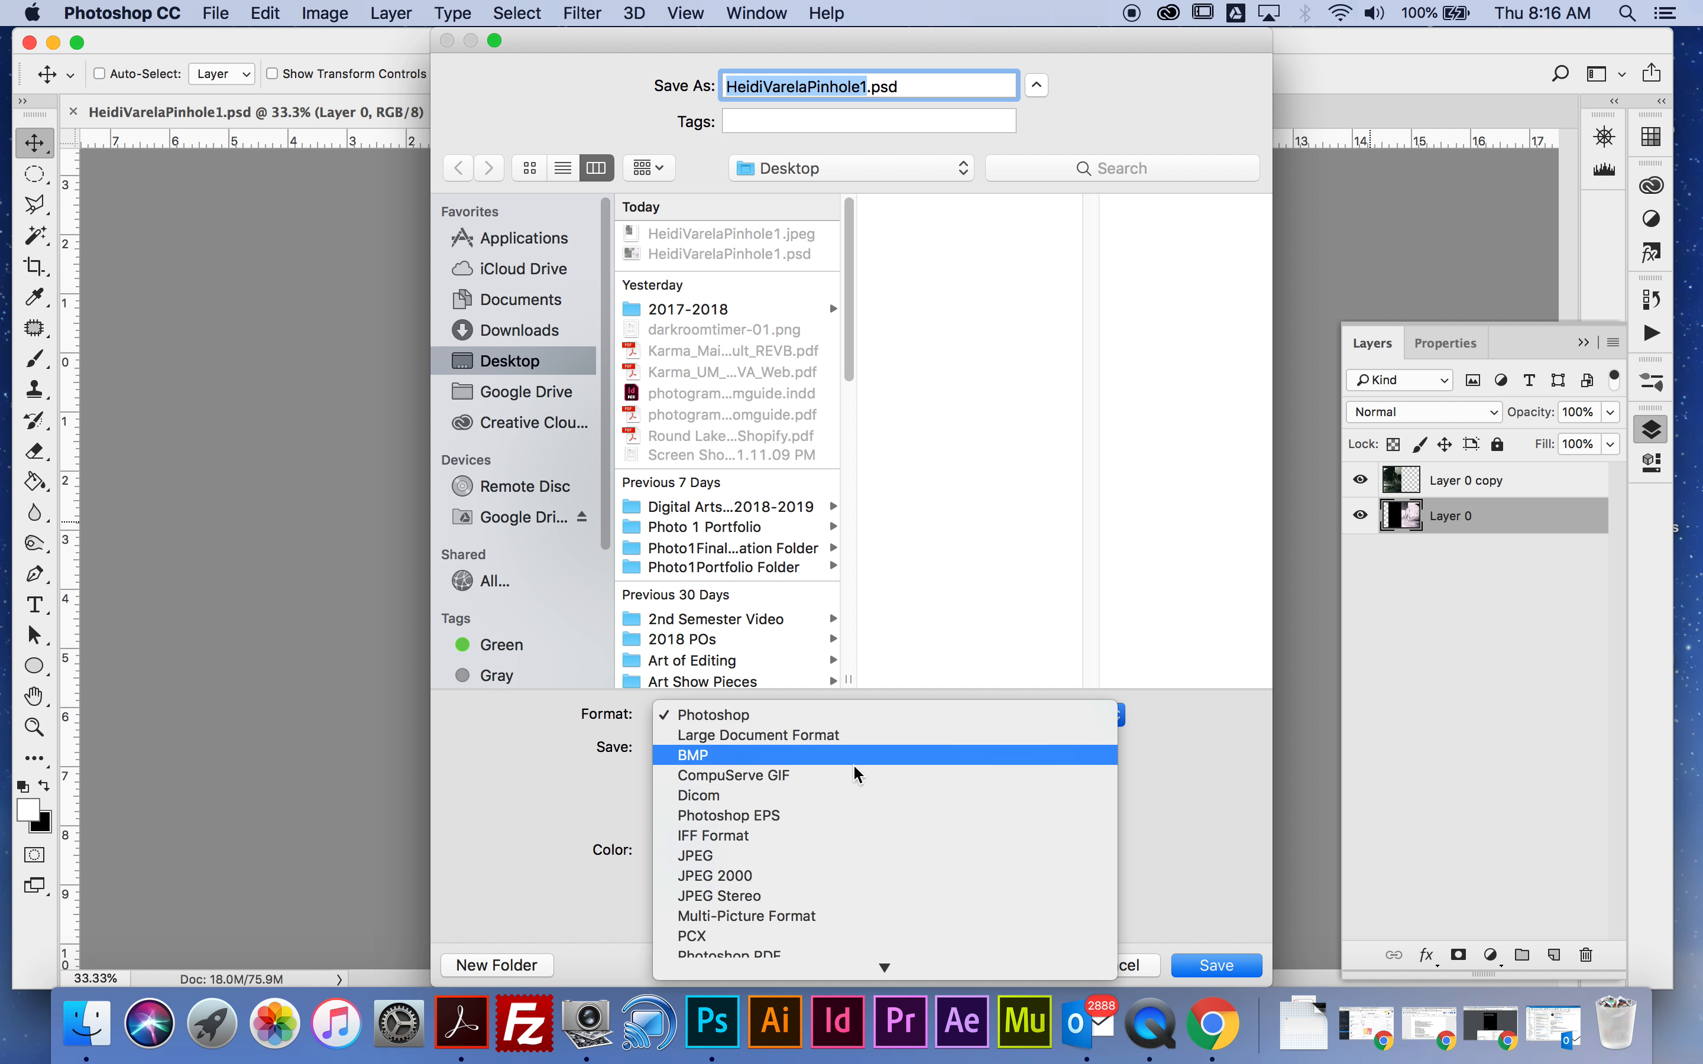
left_click(852, 856)
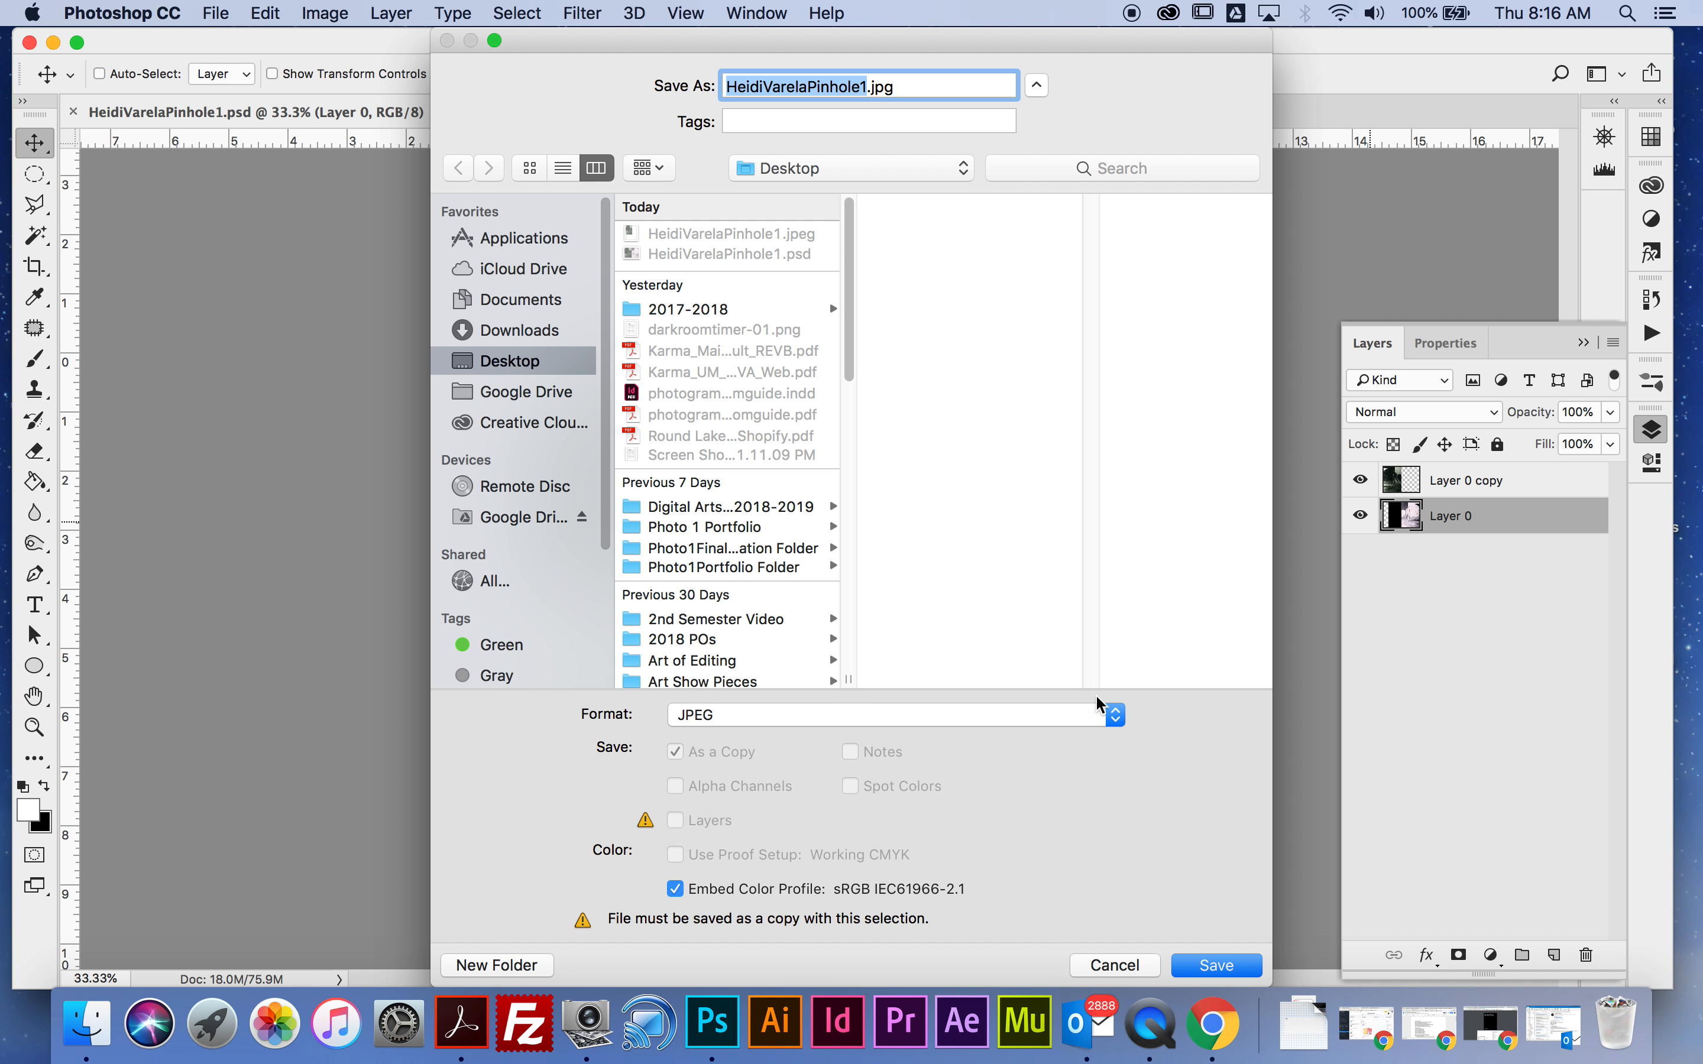
left_click(1225, 964)
left_click(999, 336)
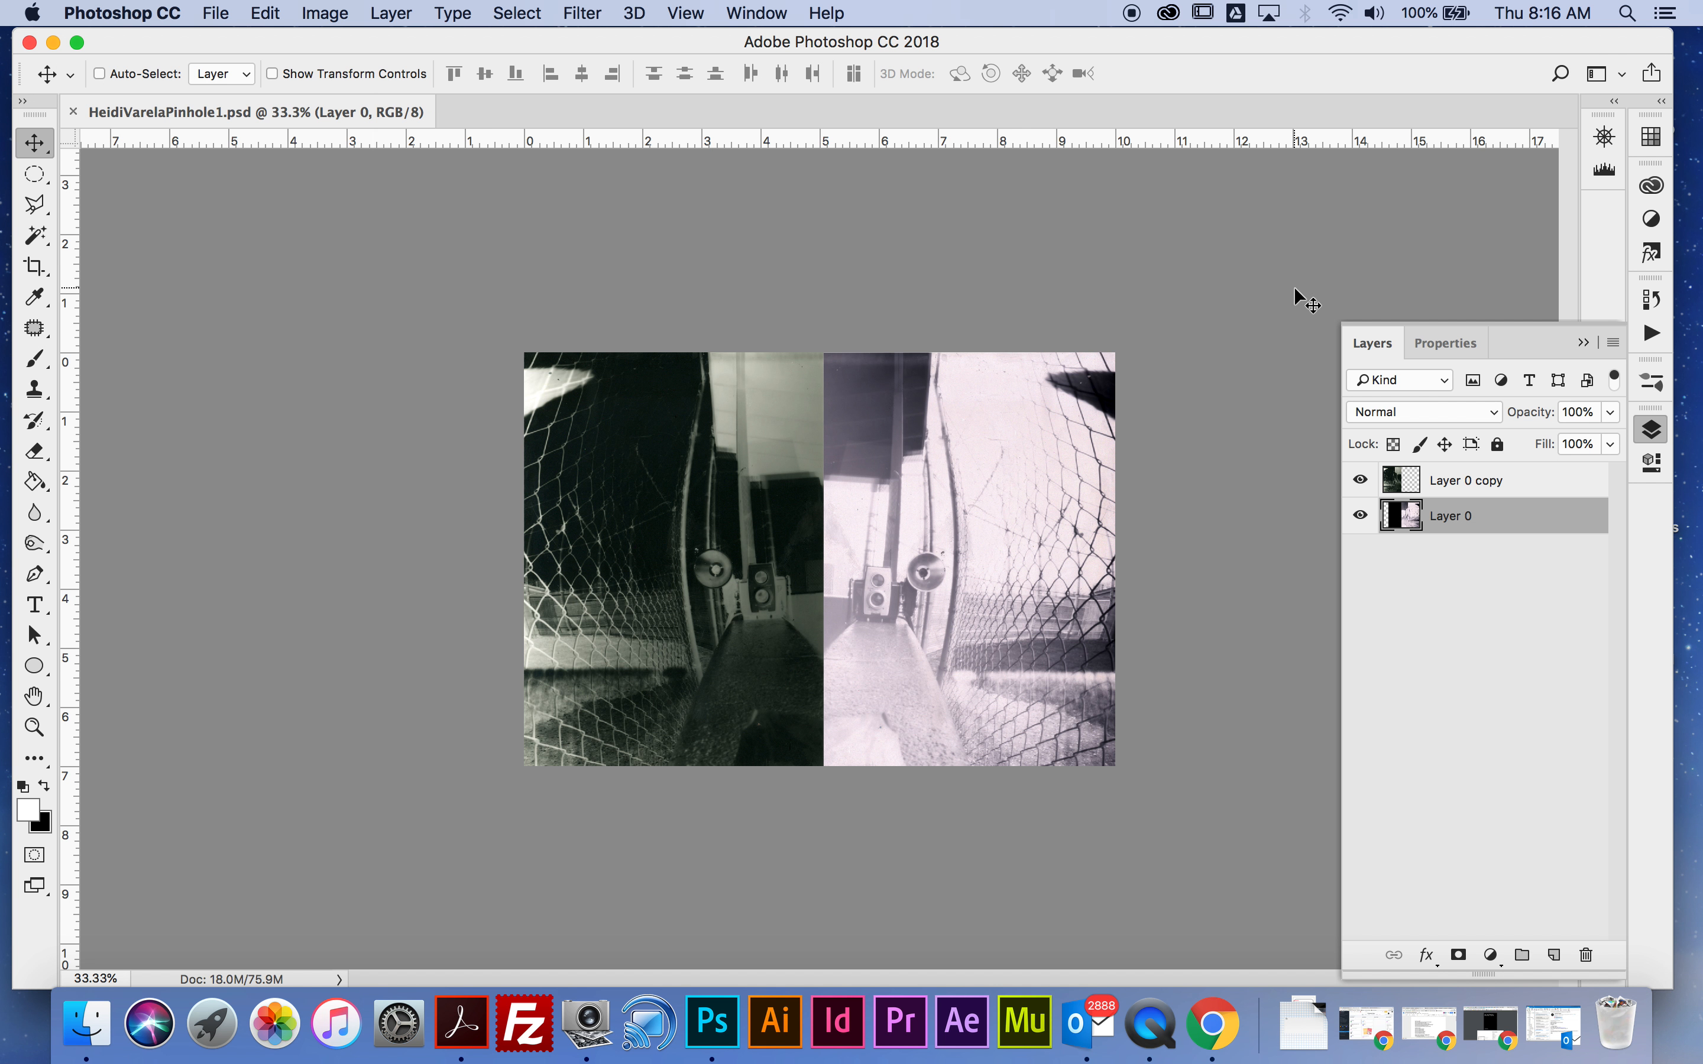
key("super+plus")
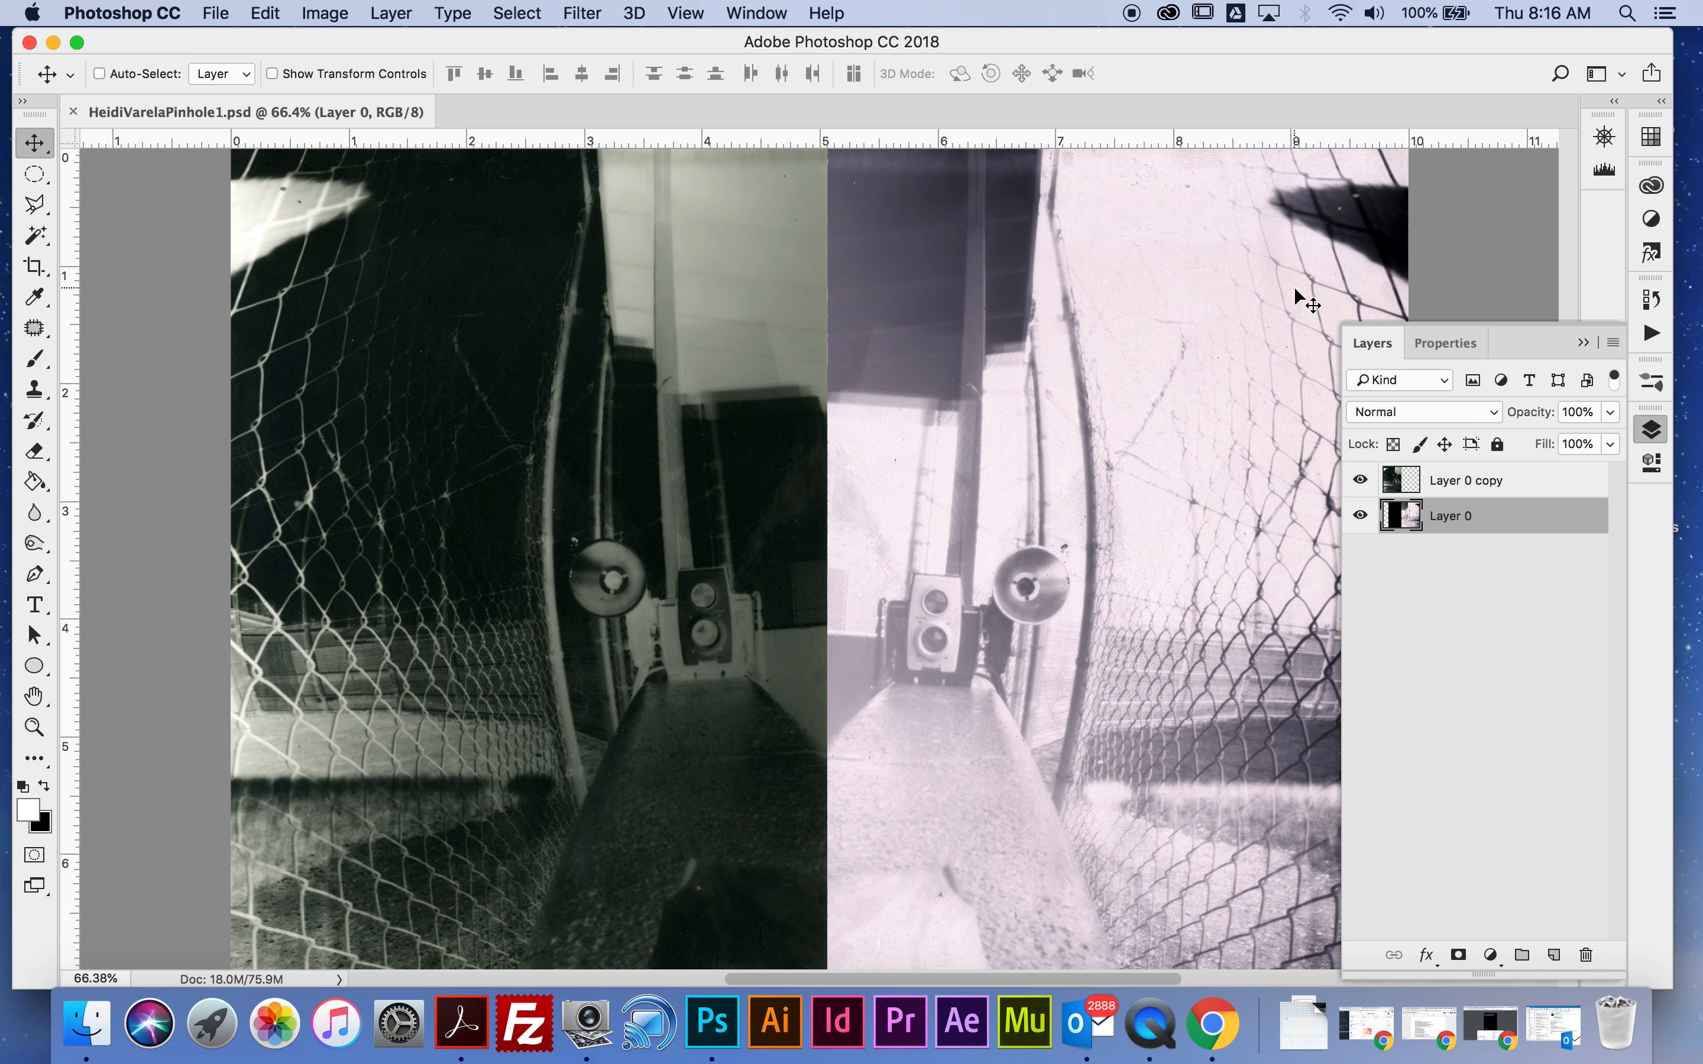